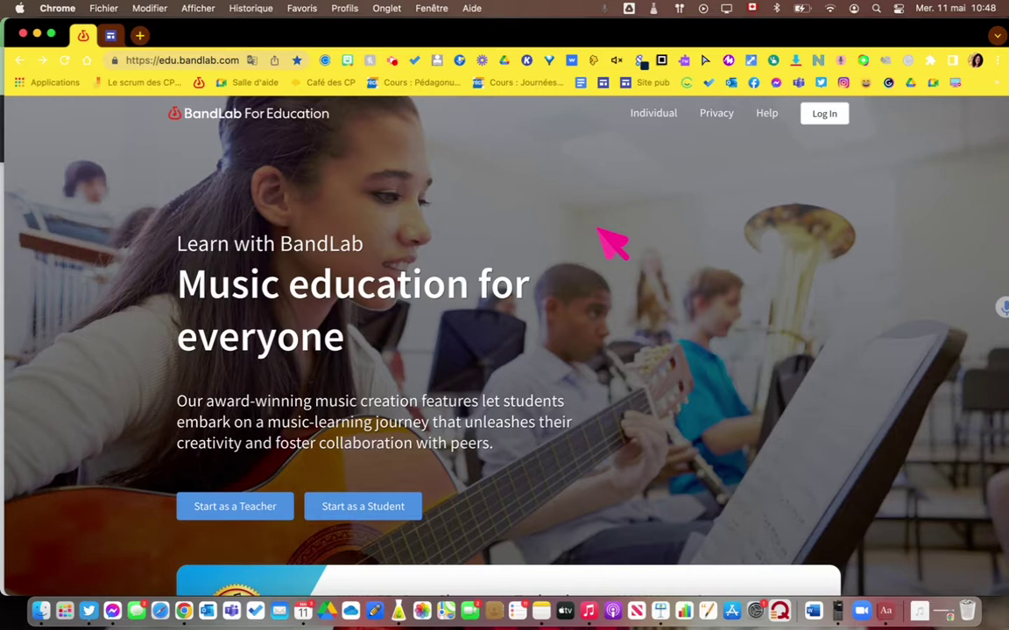
left_click(131, 61)
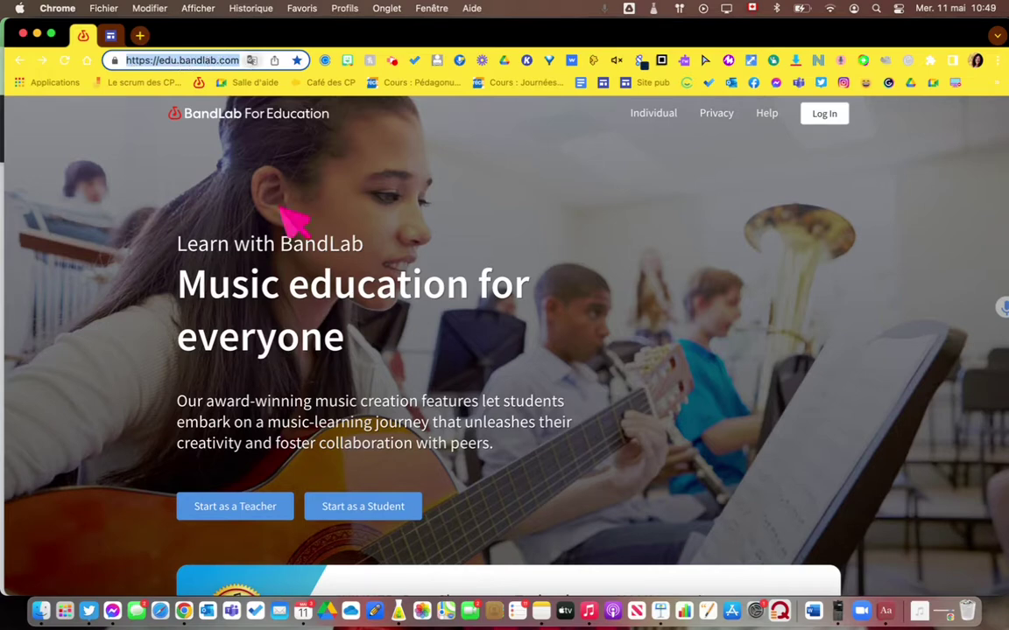
scroll(477, 451, "down", 3)
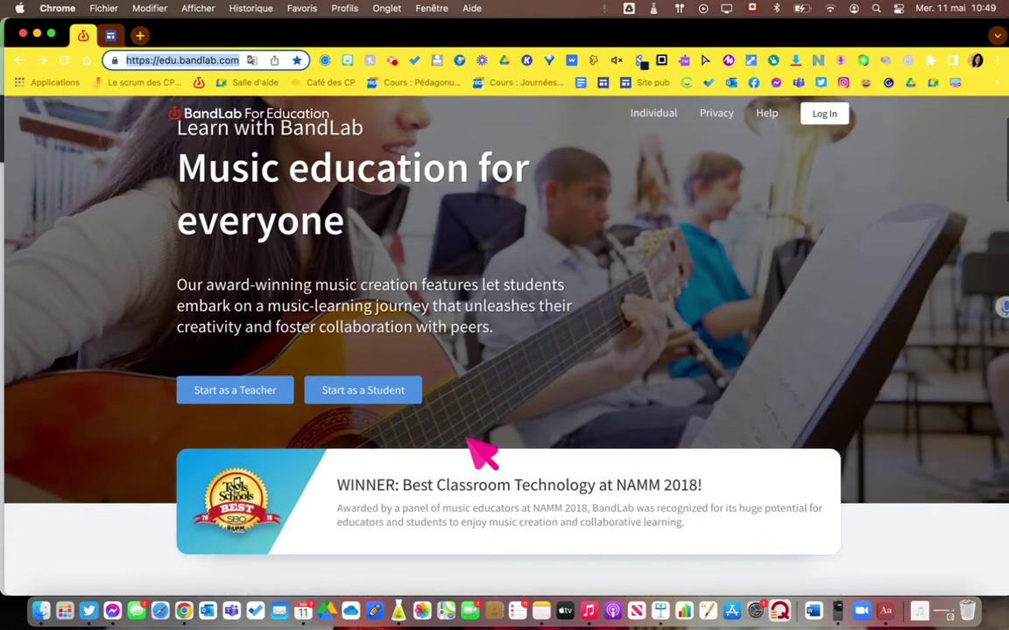
scroll(477, 451, "up", 3)
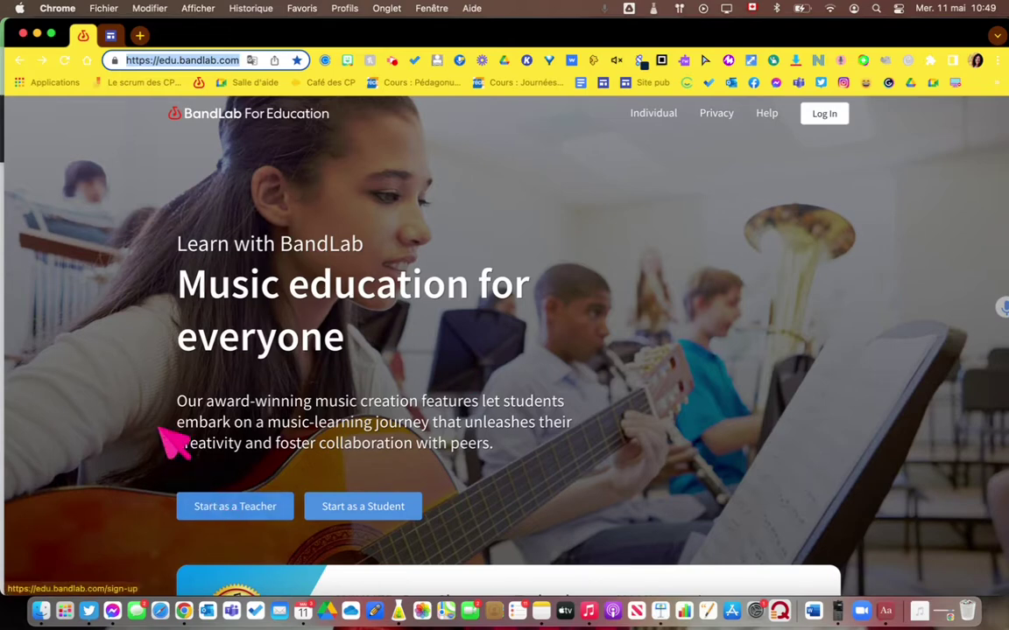
Start as a teacher, continue with an existing Google account, and dismiss the page translation offer.
left_click(202, 516)
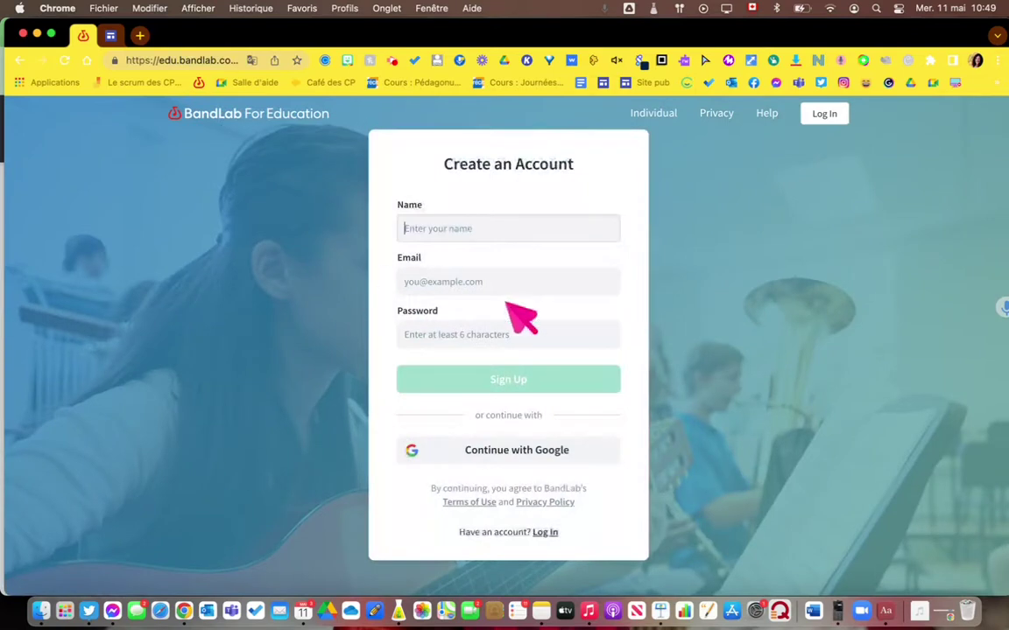
left_click(502, 450)
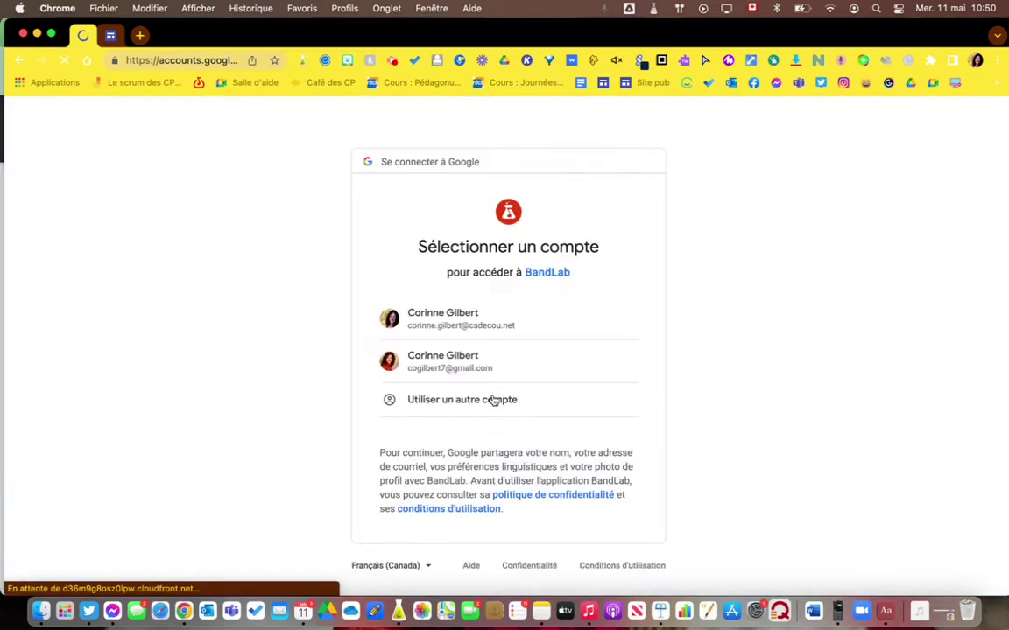
left_click(506, 342)
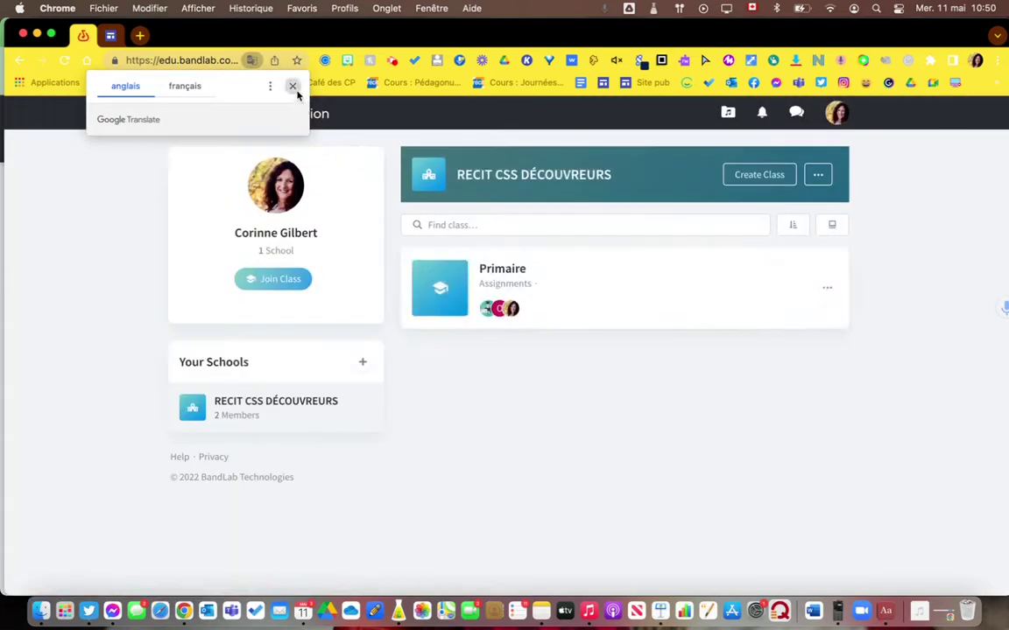
left_click(293, 86)
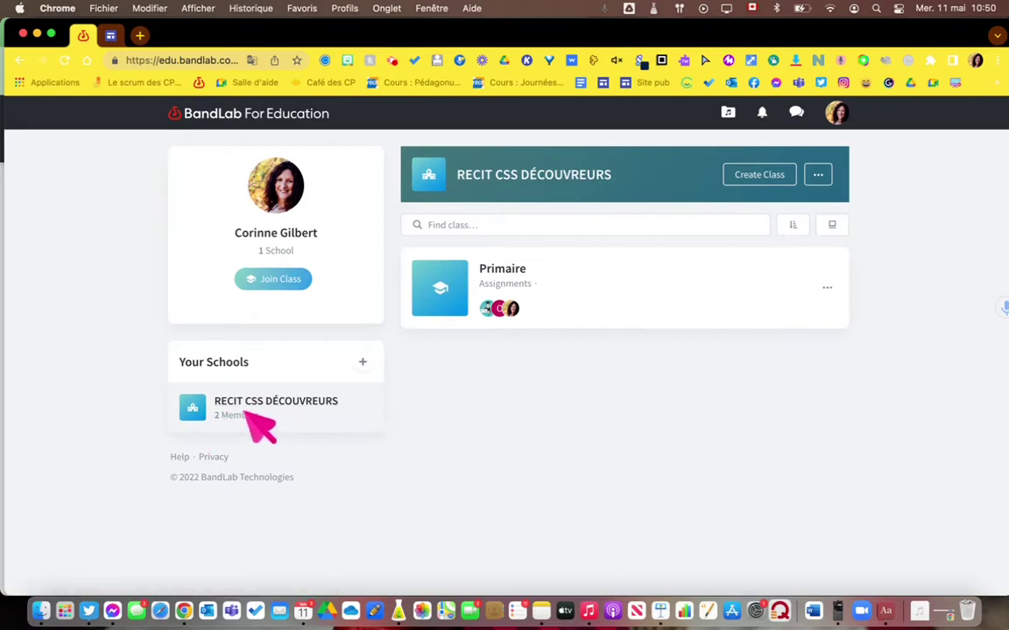
Create a new school named "École Sans nom", leaving its address and phone number empty.
left_click(362, 362)
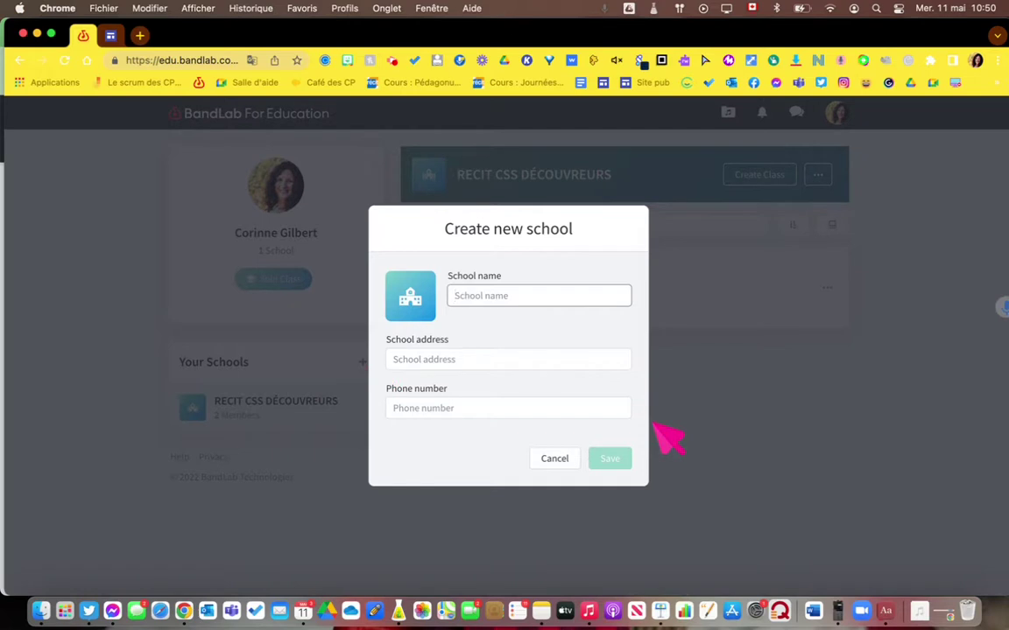
type("École")
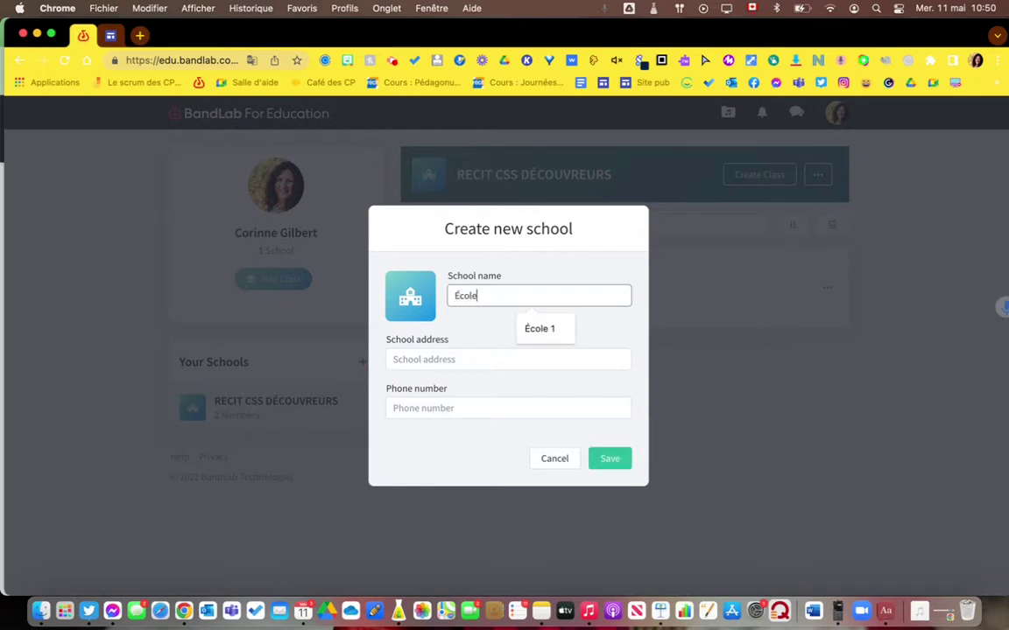
type(" Sans nom")
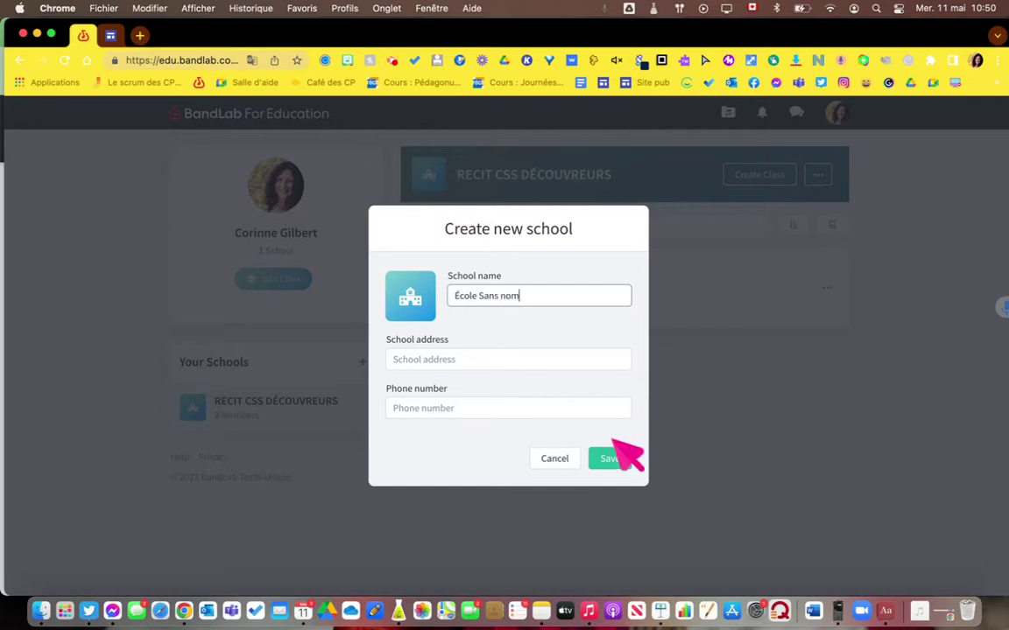
left_click(543, 368)
left_click(533, 343)
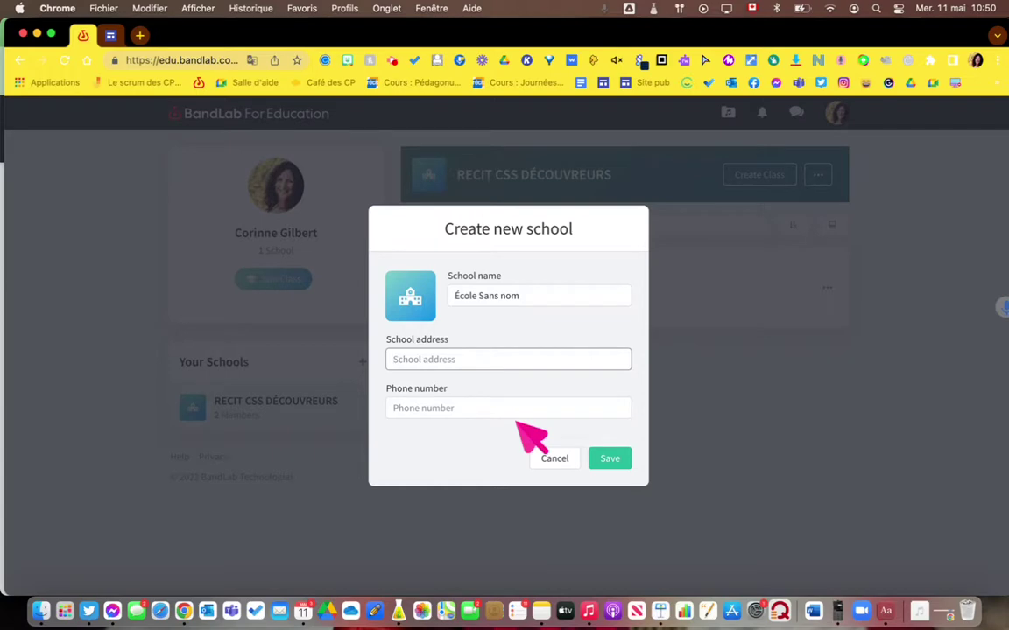
left_click(613, 459)
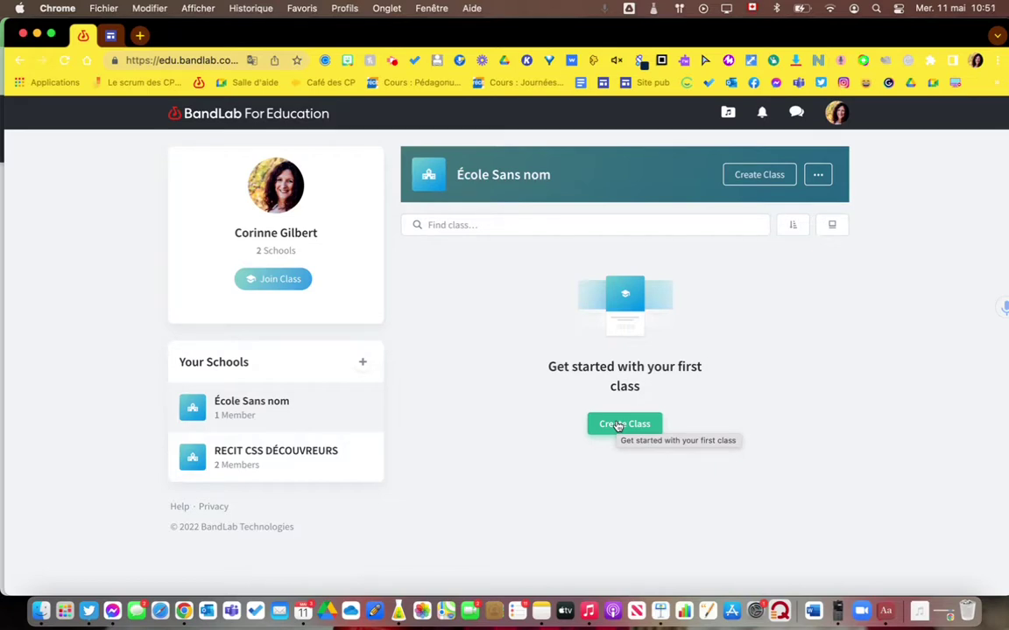
Examine the link and manual e-mail options for inviting teachers to École Sans nom, without sending an invitation.
left_click(346, 402)
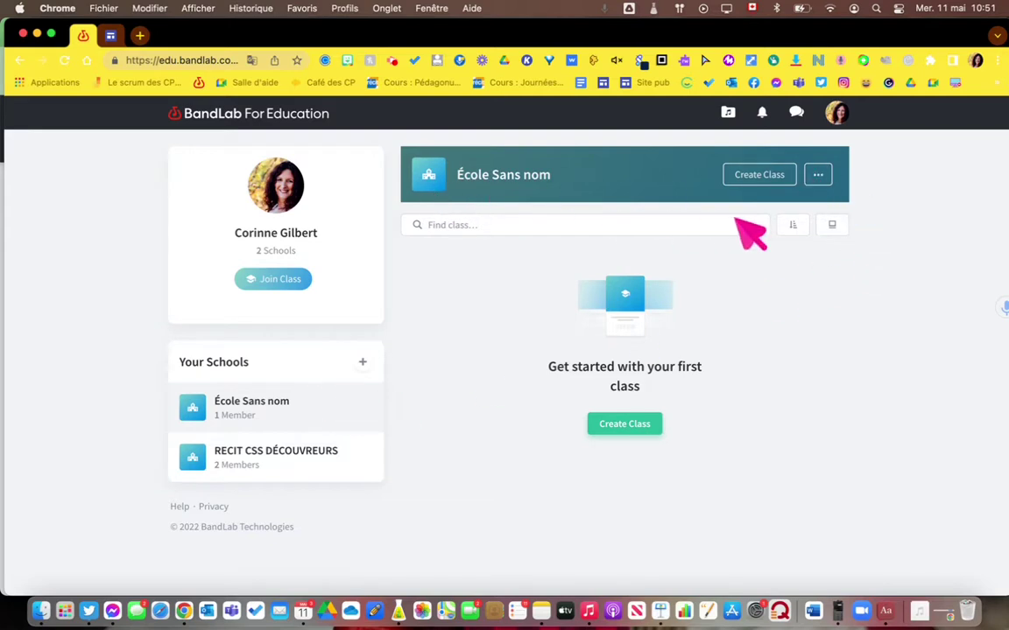
left_click(818, 176)
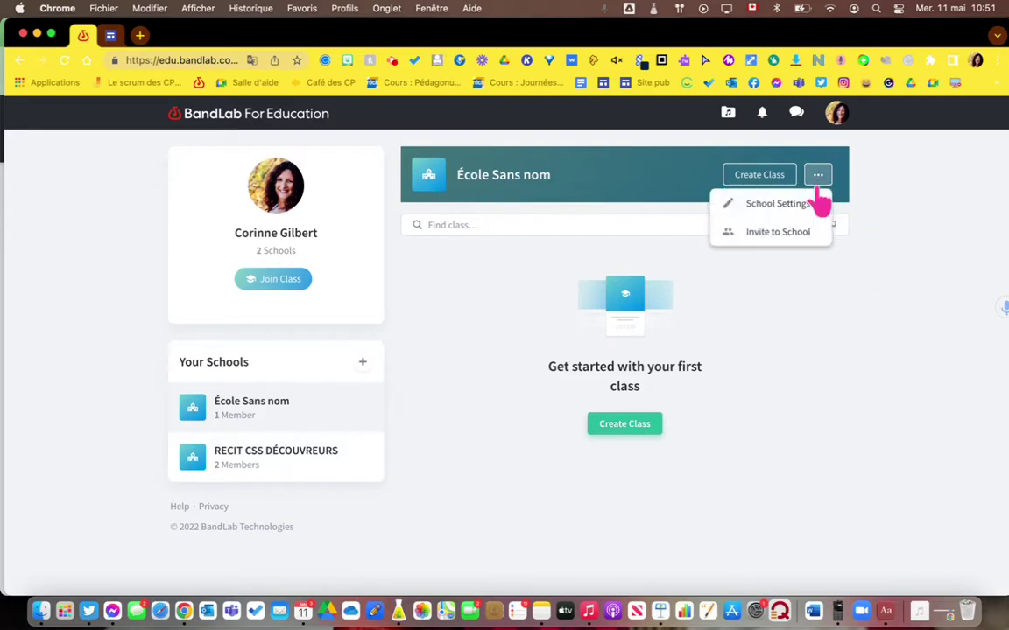
left_click(787, 242)
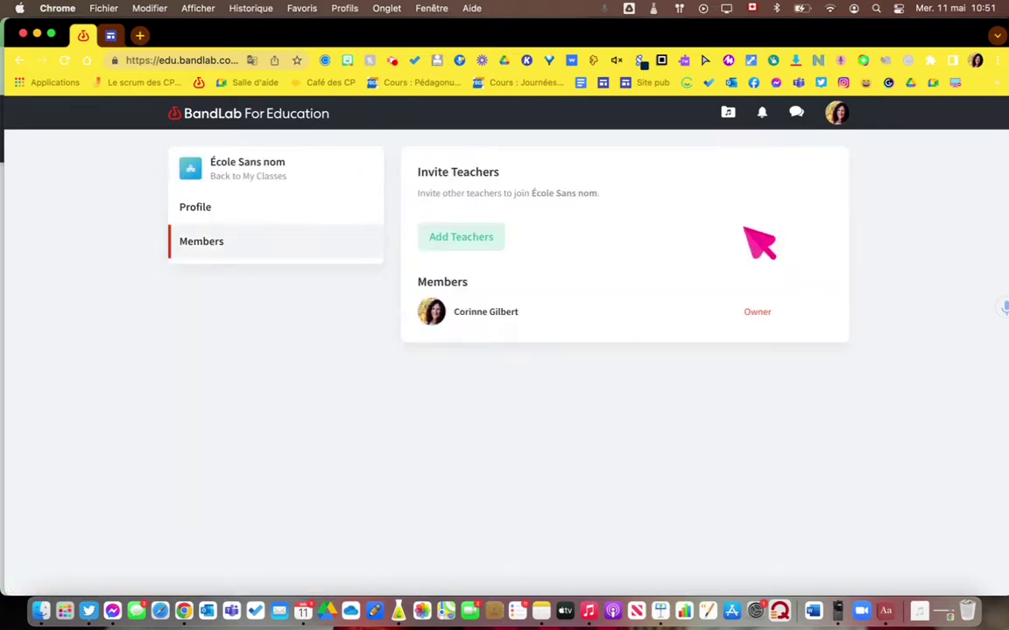
left_click(470, 238)
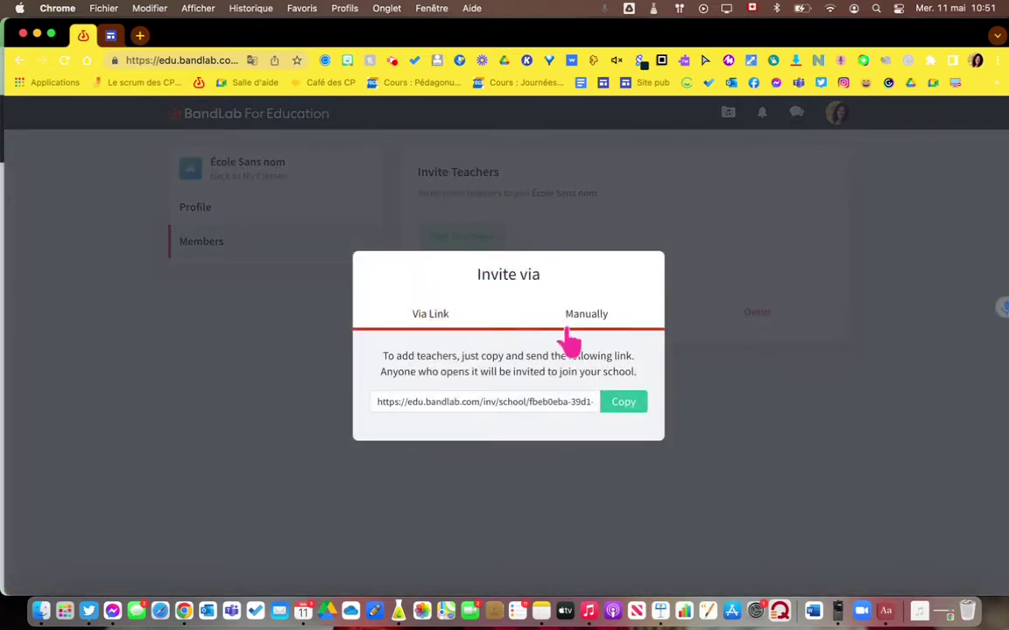
left_click(428, 410)
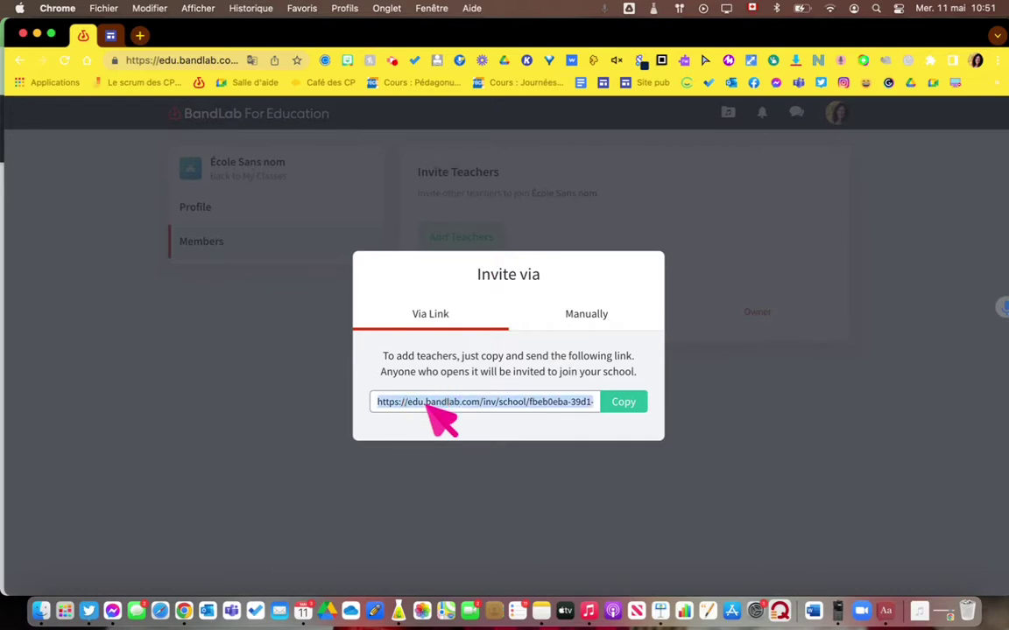
left_click(585, 317)
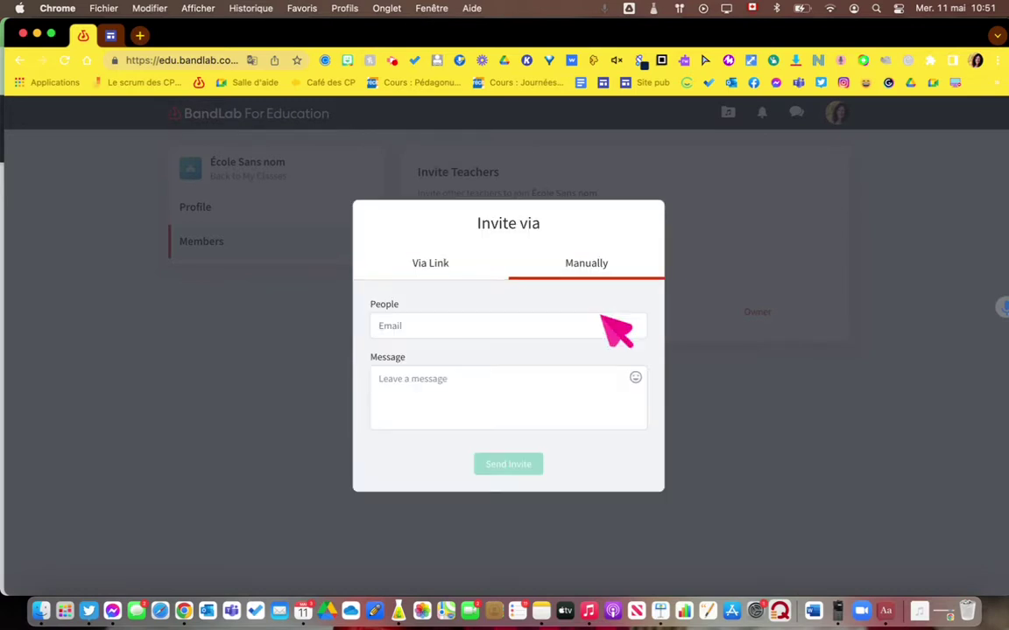
left_click(432, 265)
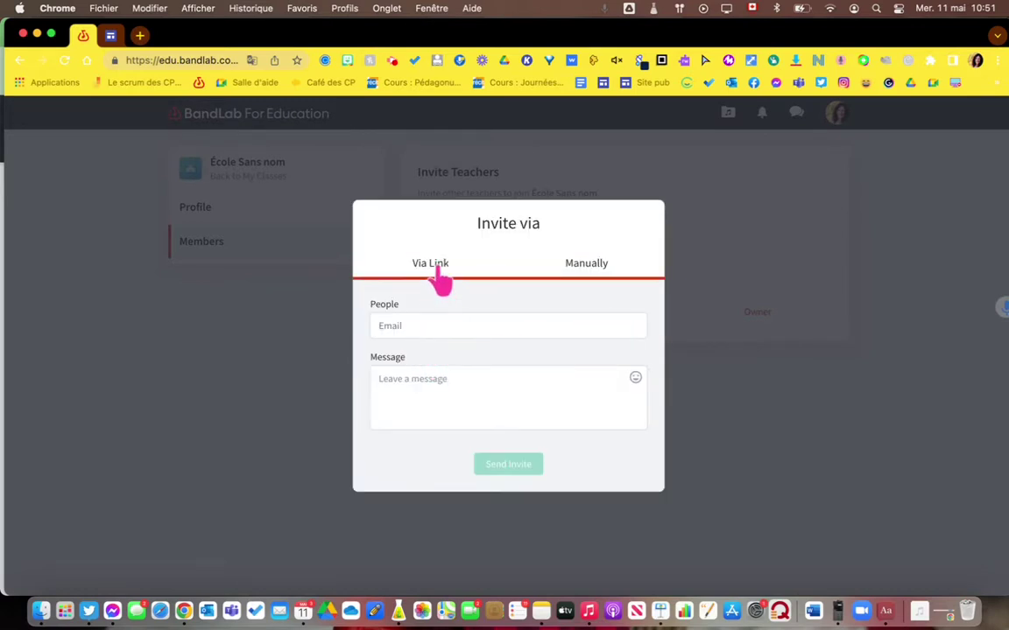
left_click(723, 504)
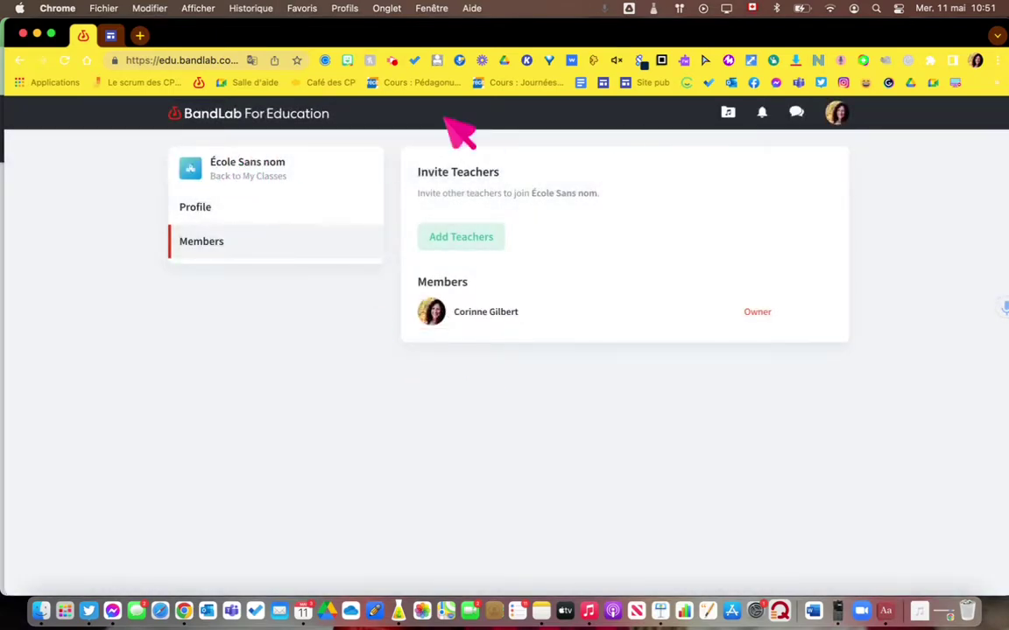
Return to the classes of École Sans nom and create a classroom named "Groupe 501" without a description.
left_click(226, 165)
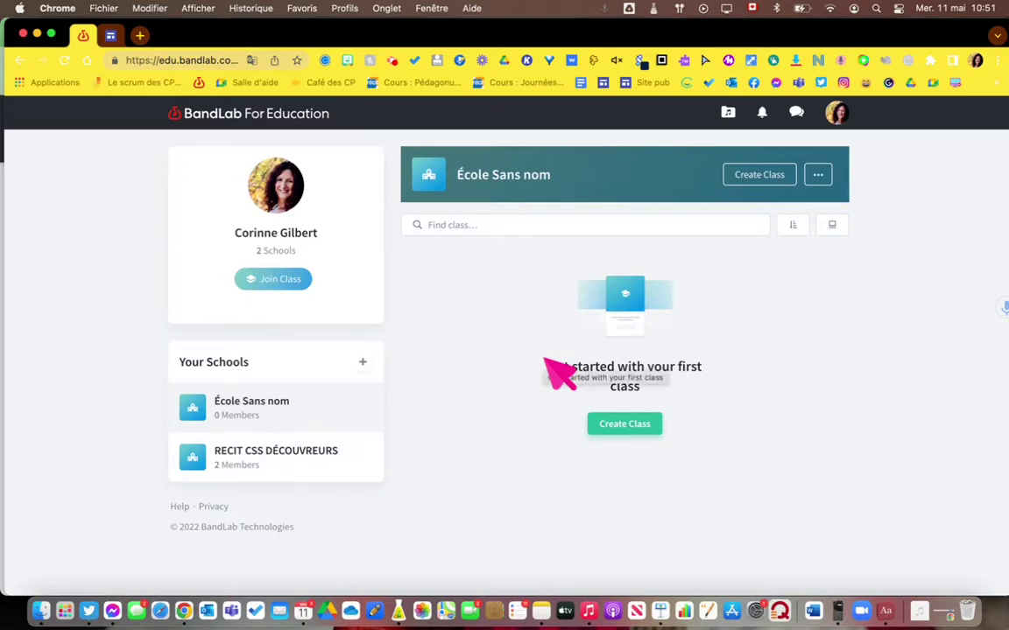
left_click(618, 424)
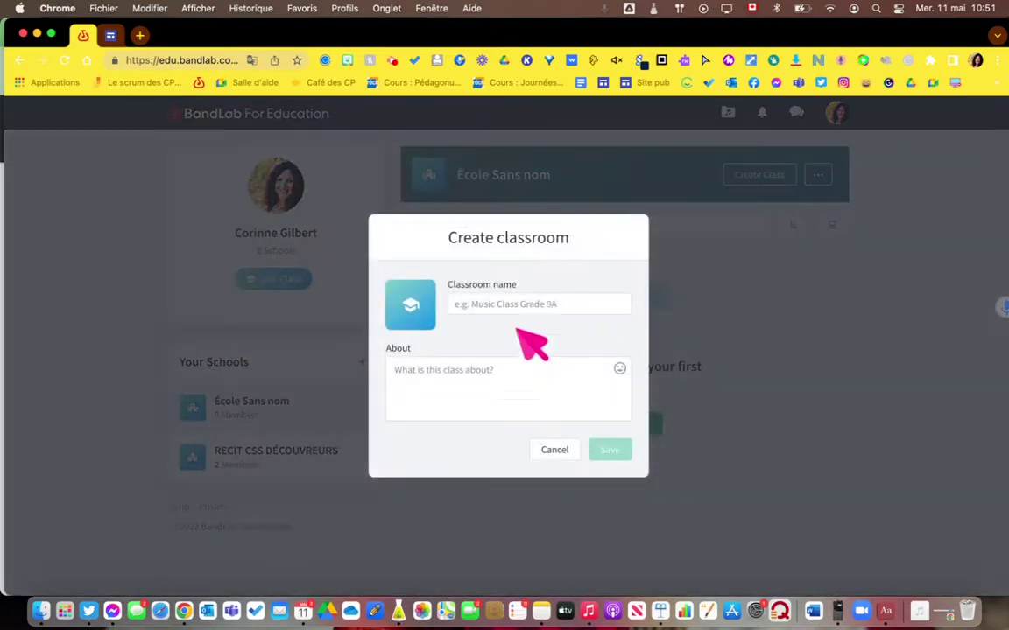
left_click(491, 314)
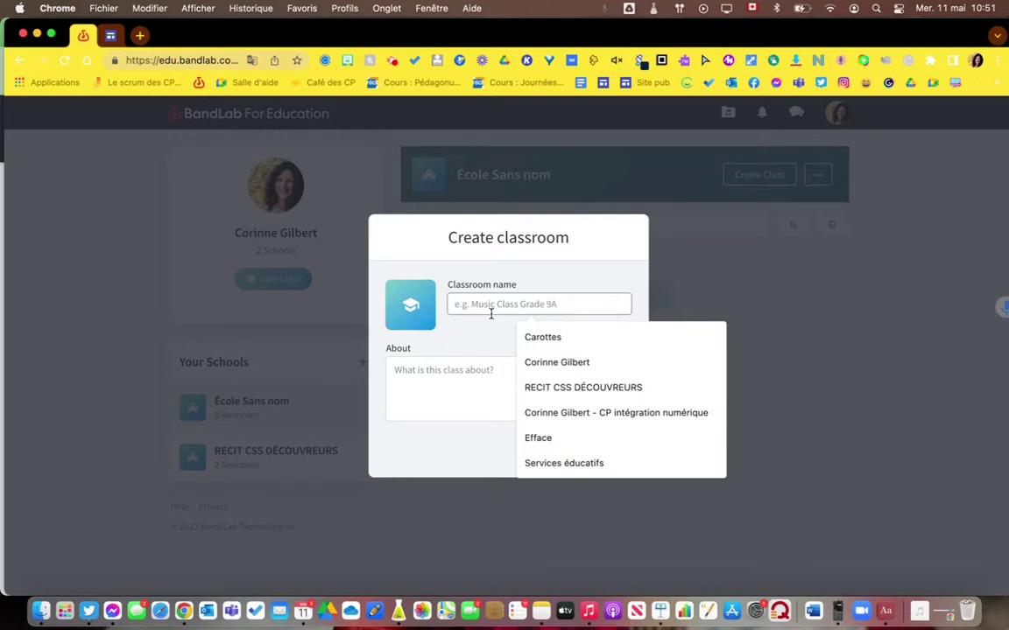
type("Groupe 501")
left_click(445, 376)
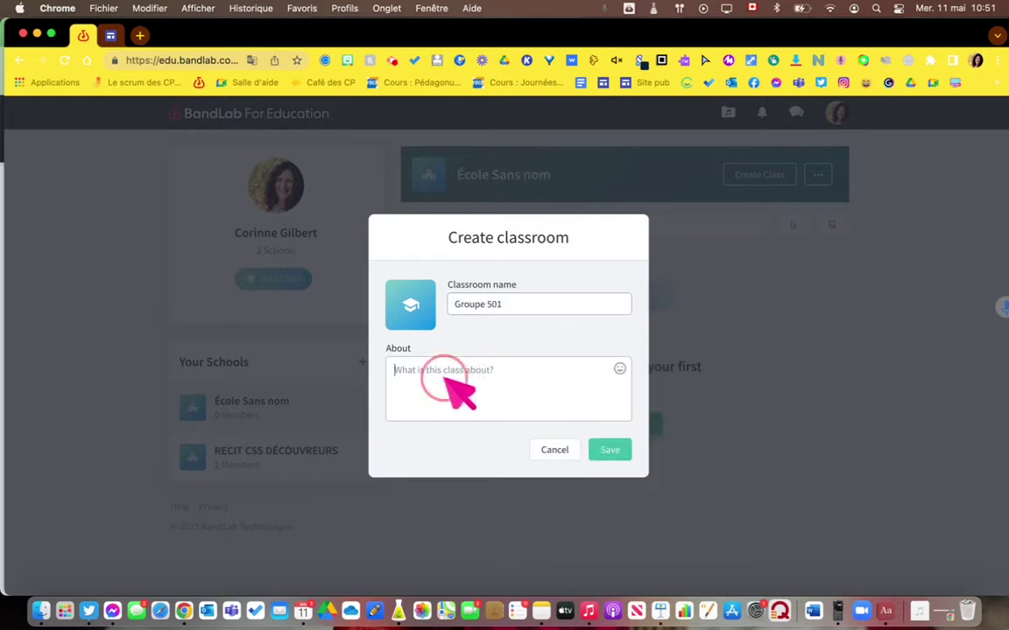
left_click(612, 455)
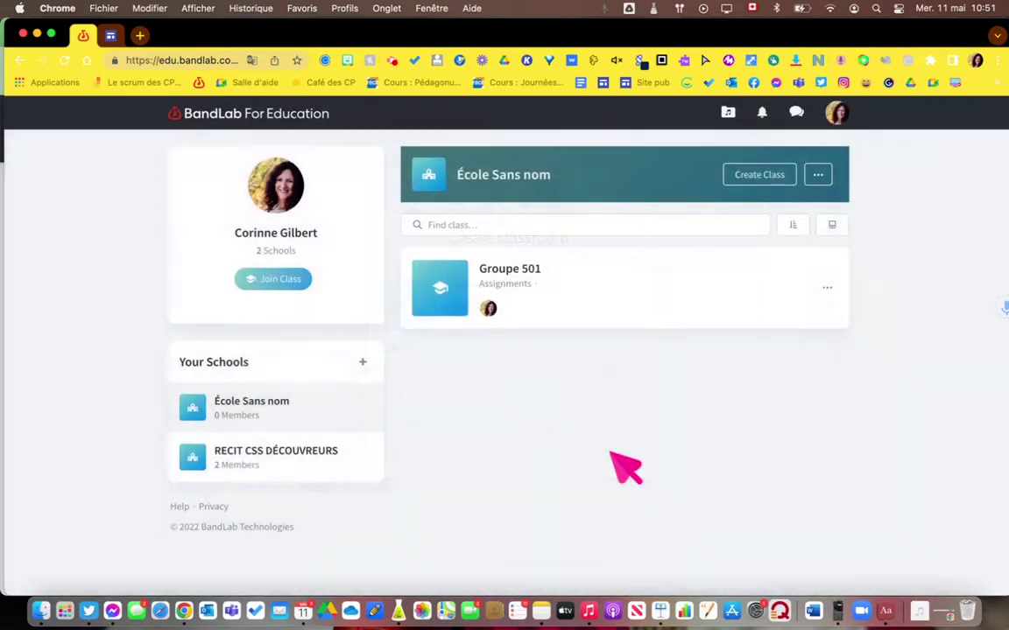
Open the Groupe 501 classroom and examine its profile settings and class management options.
left_click(500, 324)
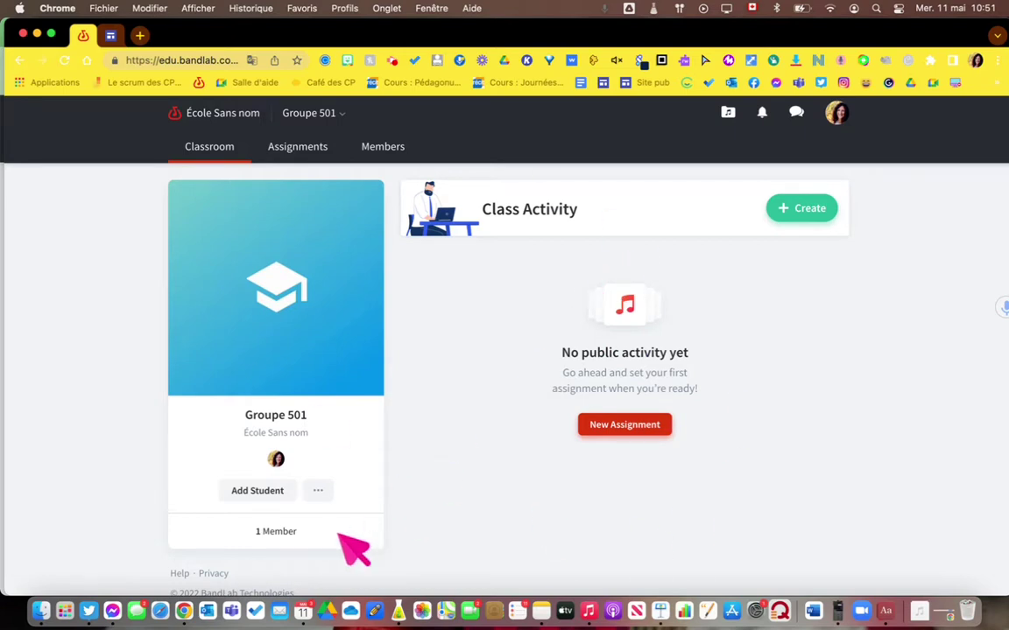
left_click(319, 493)
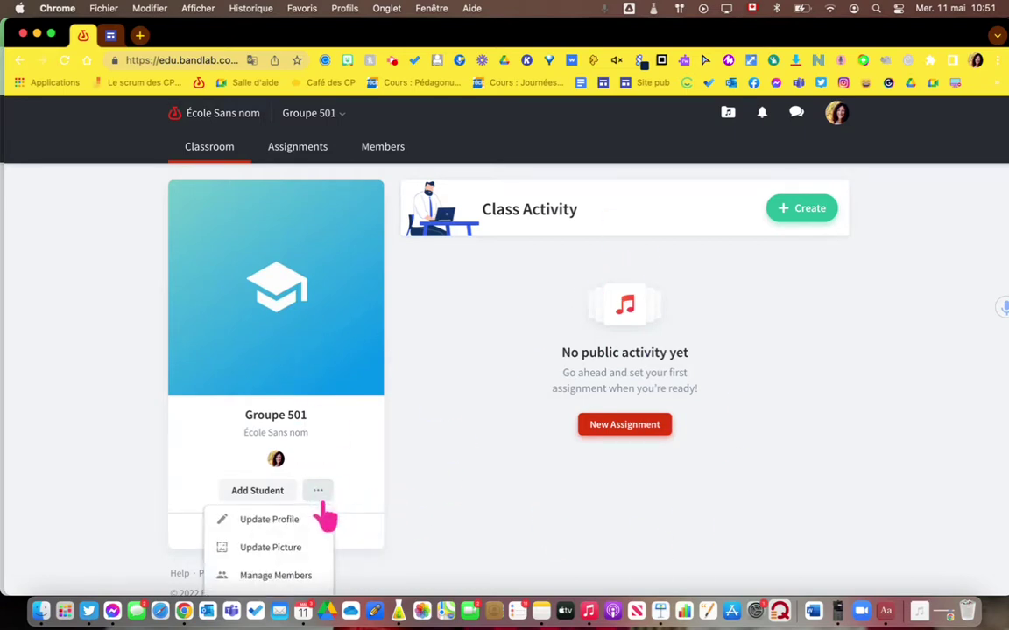
left_click(311, 530)
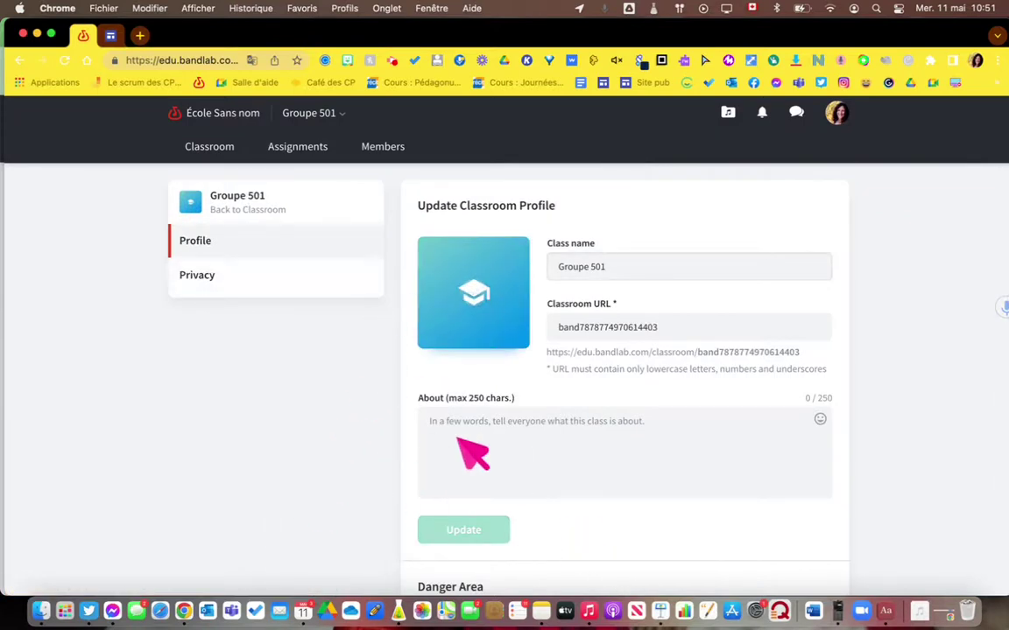
left_click(18, 59)
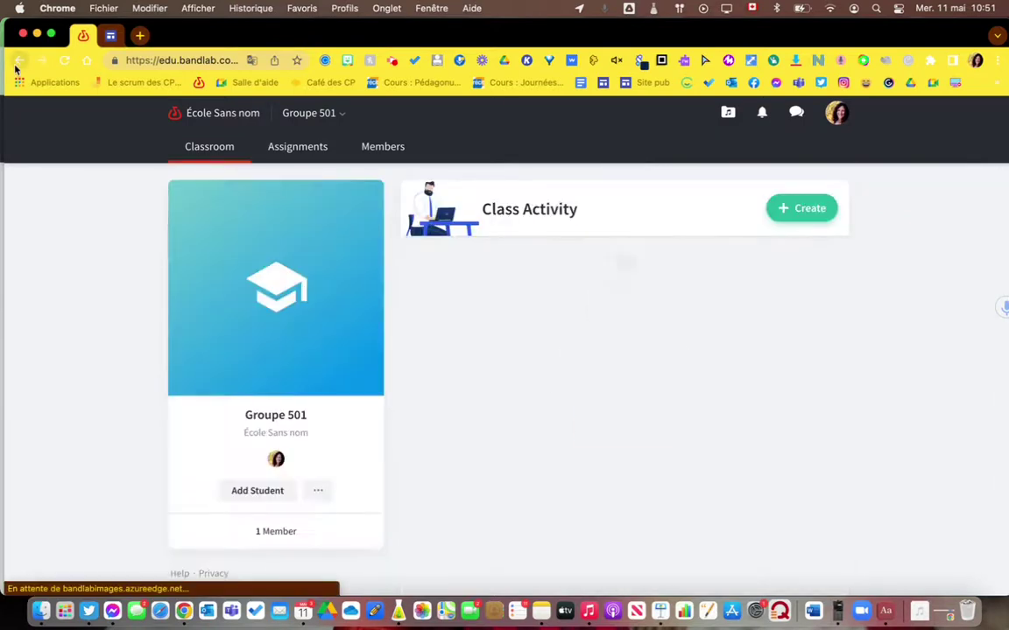
scroll(342, 427, "down", 1)
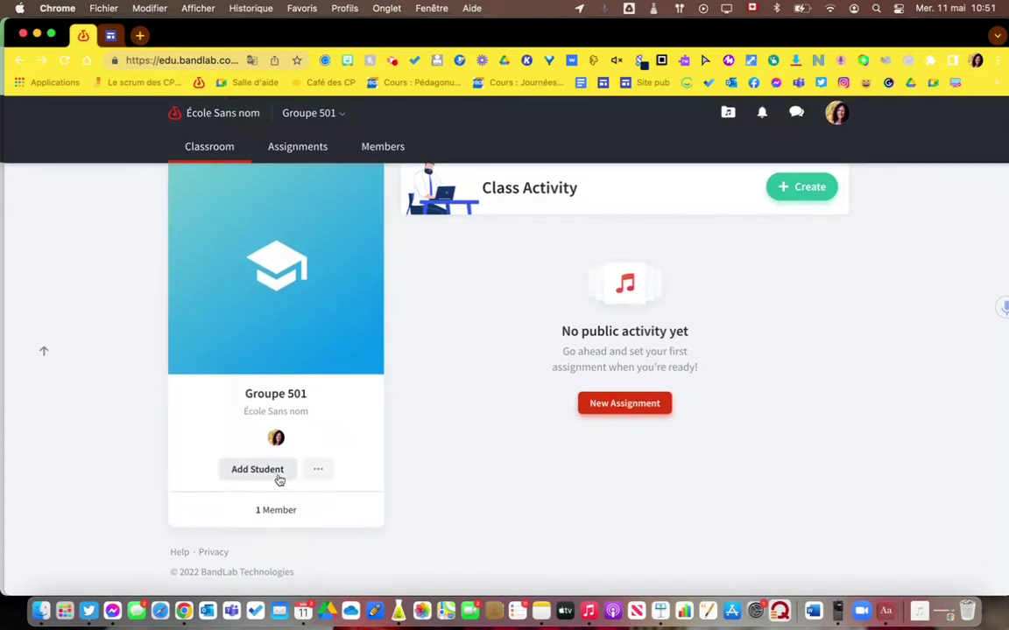
left_click(317, 469)
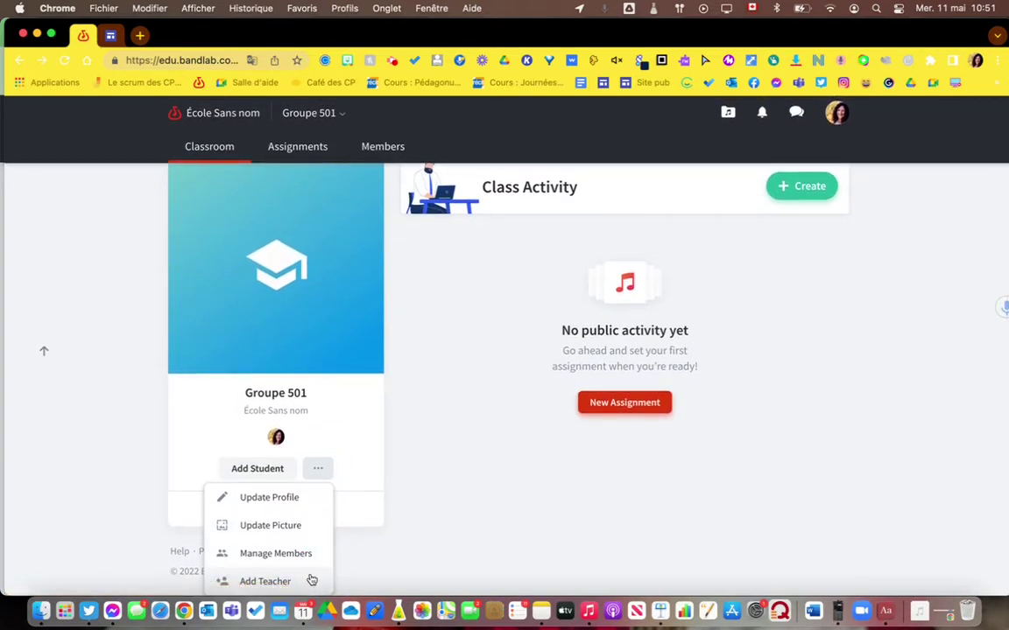
left_click(419, 513)
Open the student invitation for Groupe 501 and copy its join link.
left_click(273, 473)
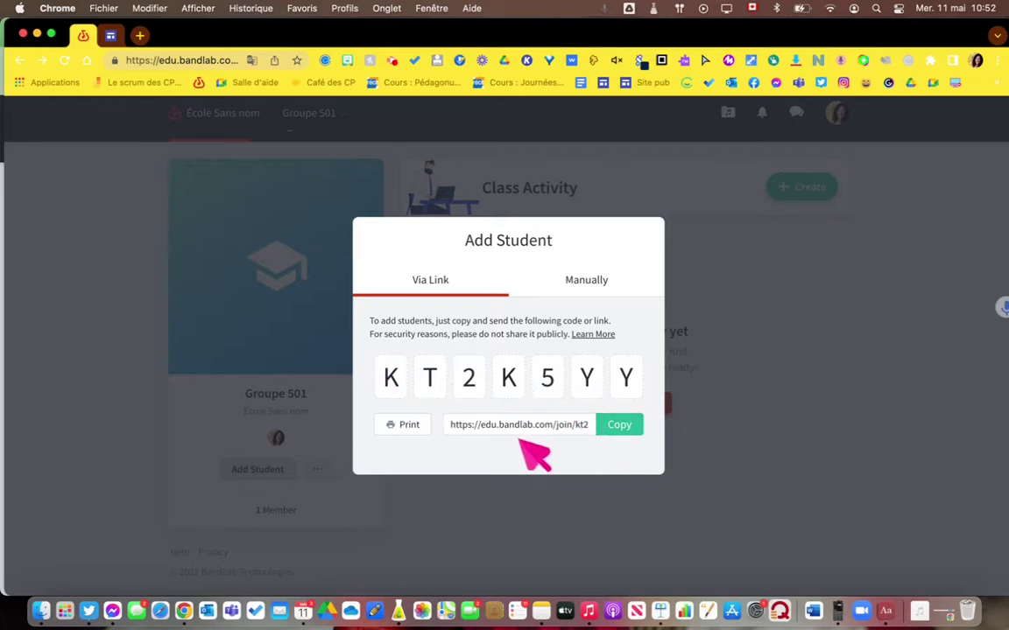
left_click(530, 425)
left_click(621, 425)
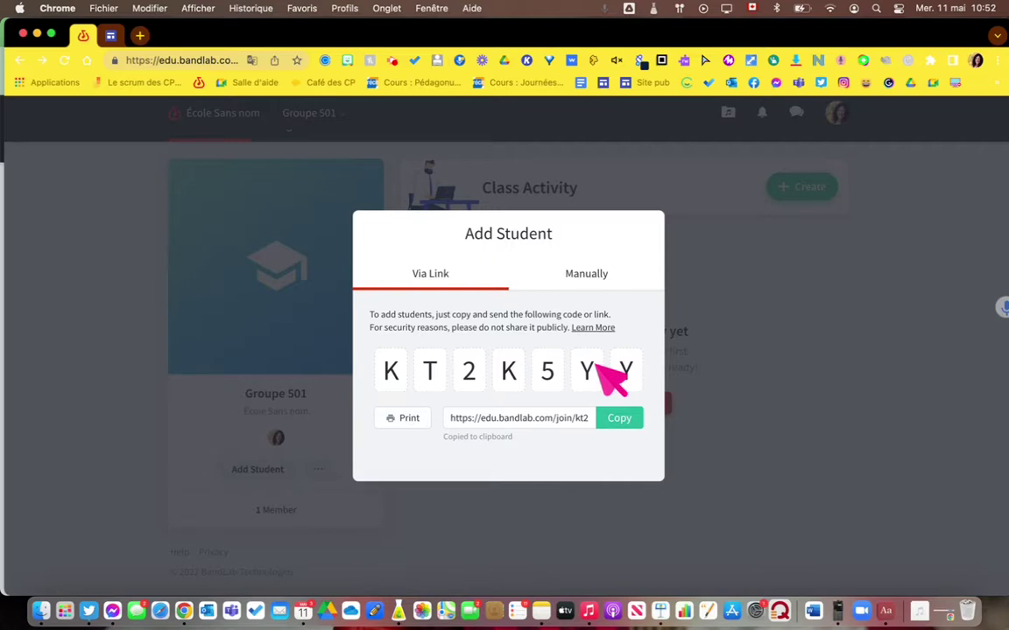
Examine the manual e-mail form for adding students, and return to the link and code invitation.
left_click(590, 272)
left_click(404, 329)
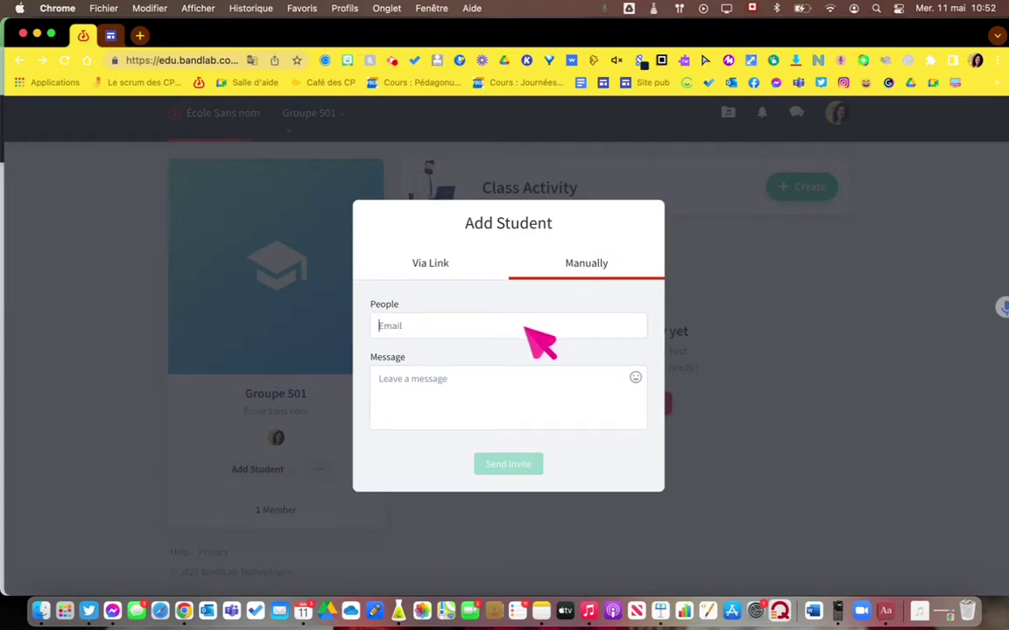
left_click(429, 273)
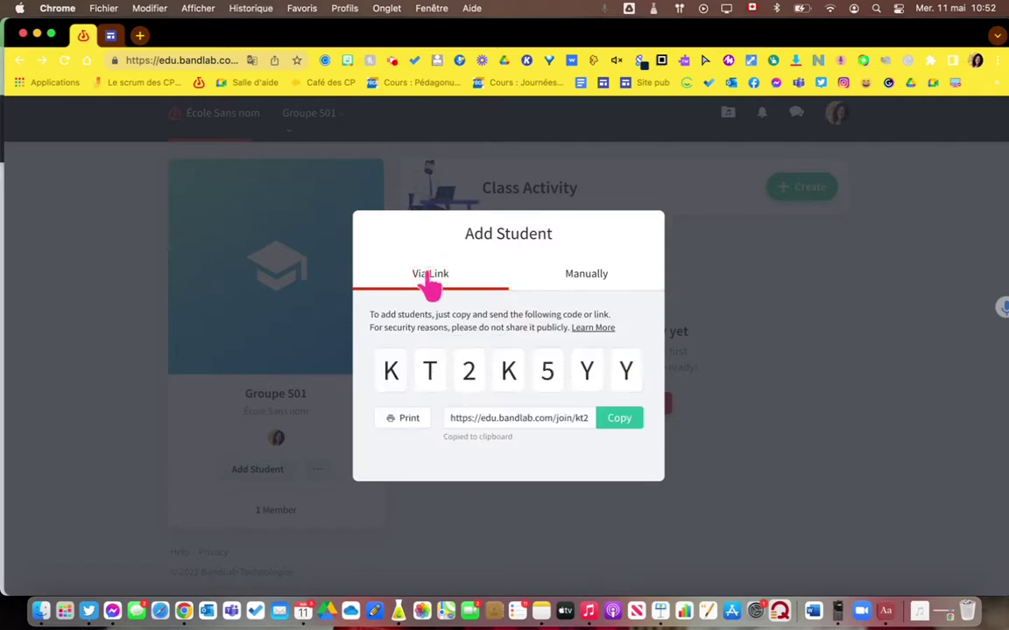
Open the printable version of the Groupe 501 join code, cancel printing, and return to the classroom page.
left_click(397, 424)
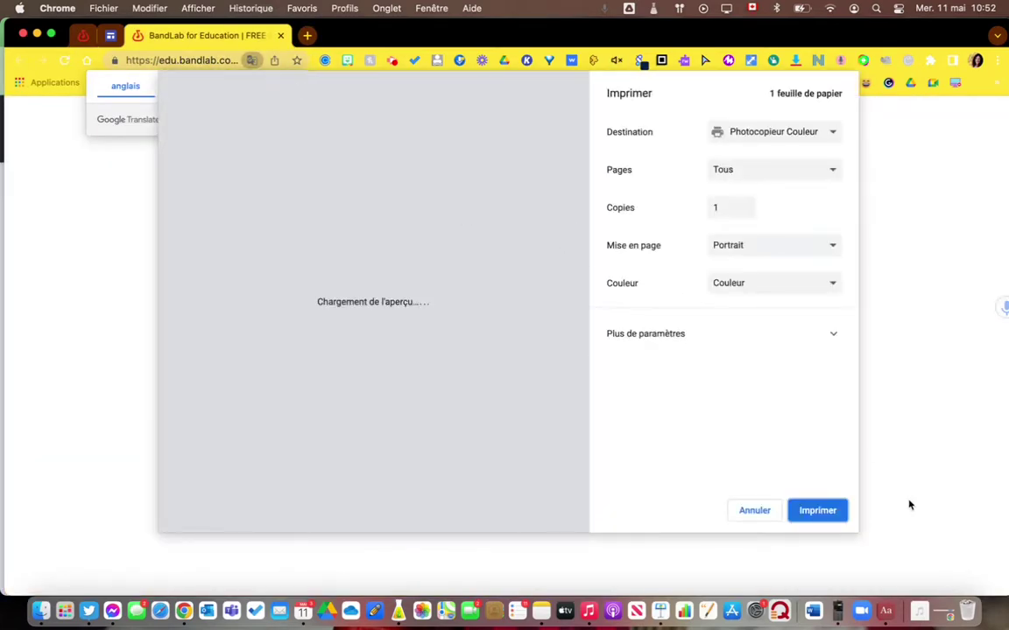
left_click(759, 512)
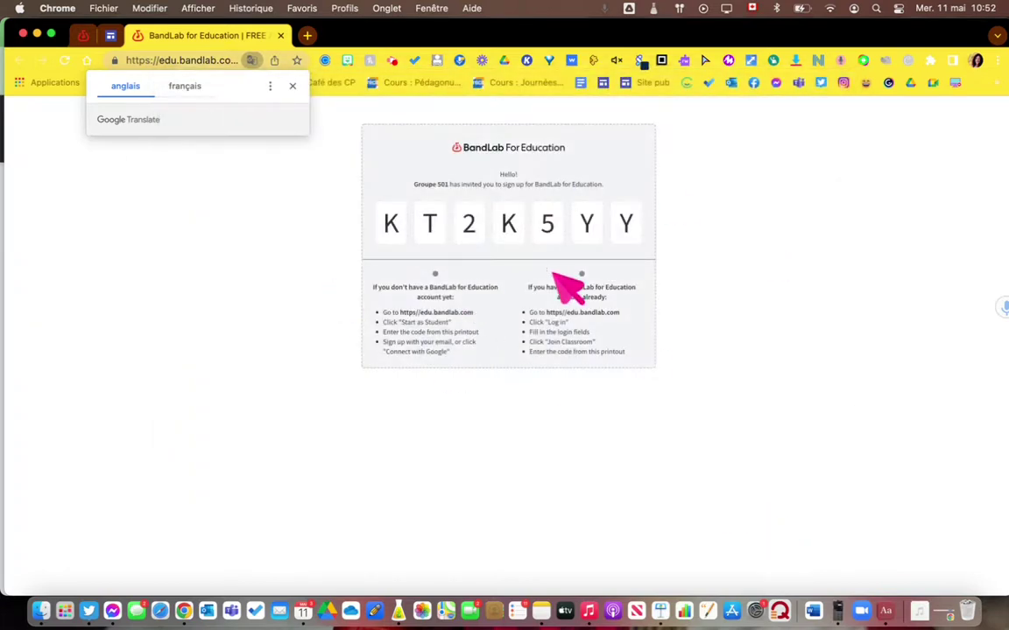
left_click(84, 40)
left_click(531, 486)
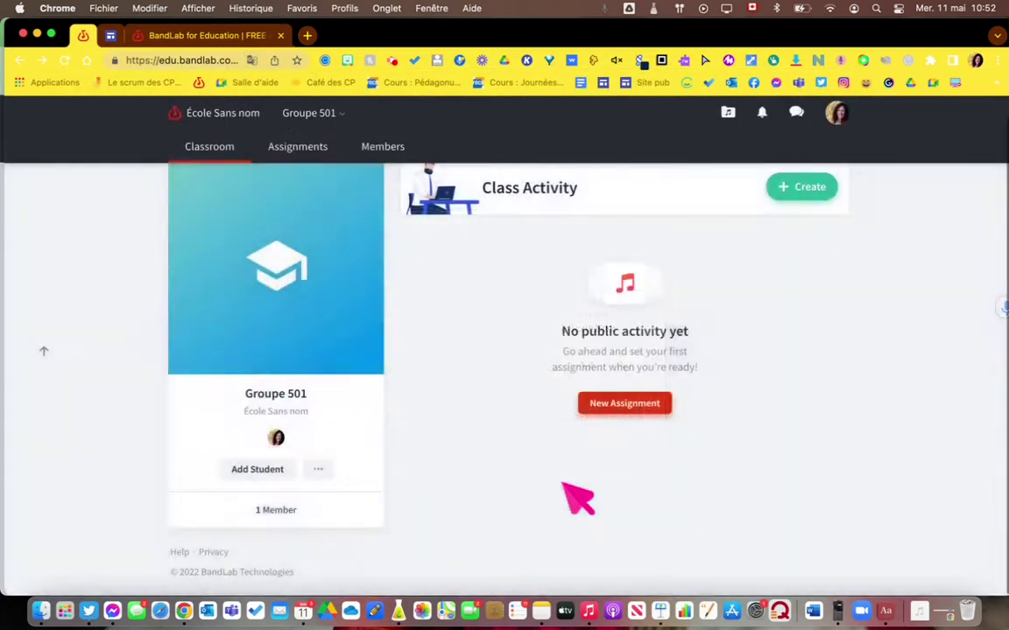
Reopen the student invitation for Groupe 501 to review its join code and link, and close it.
scroll(578, 499, "up", 1)
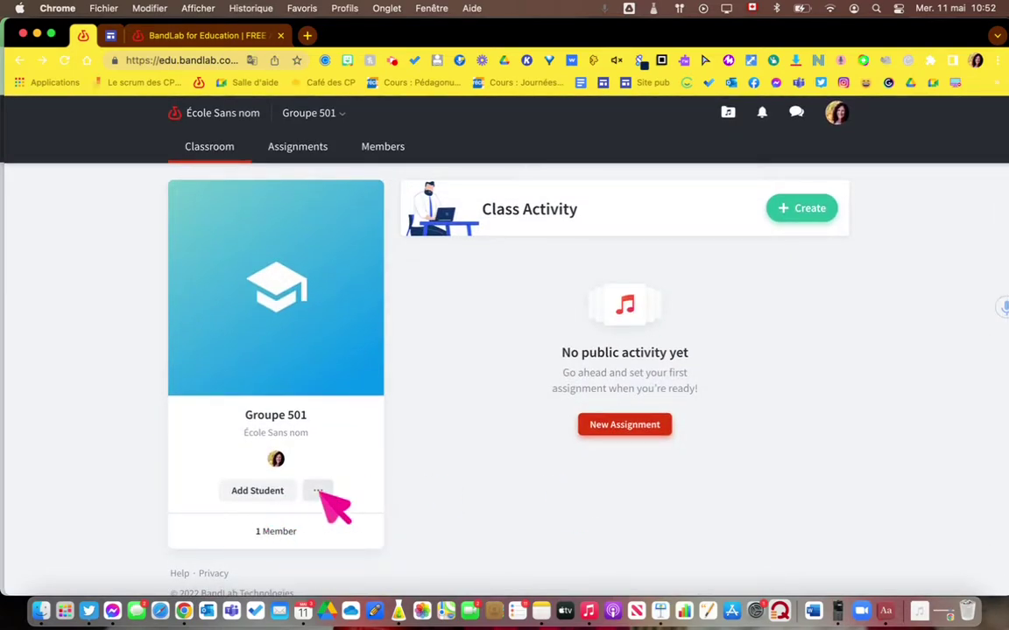
left_click(274, 491)
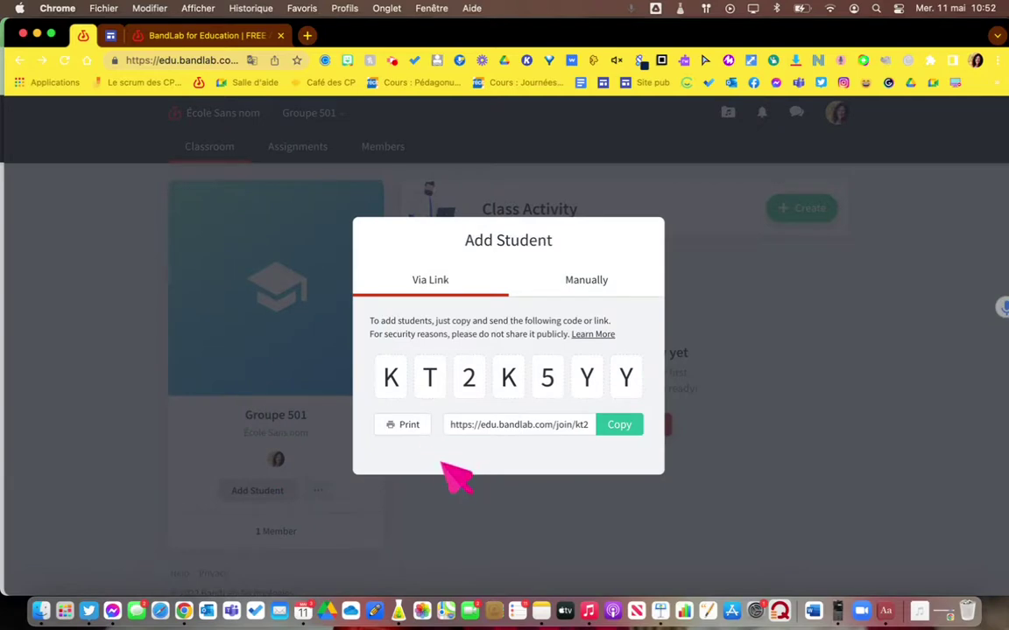
left_click(471, 514)
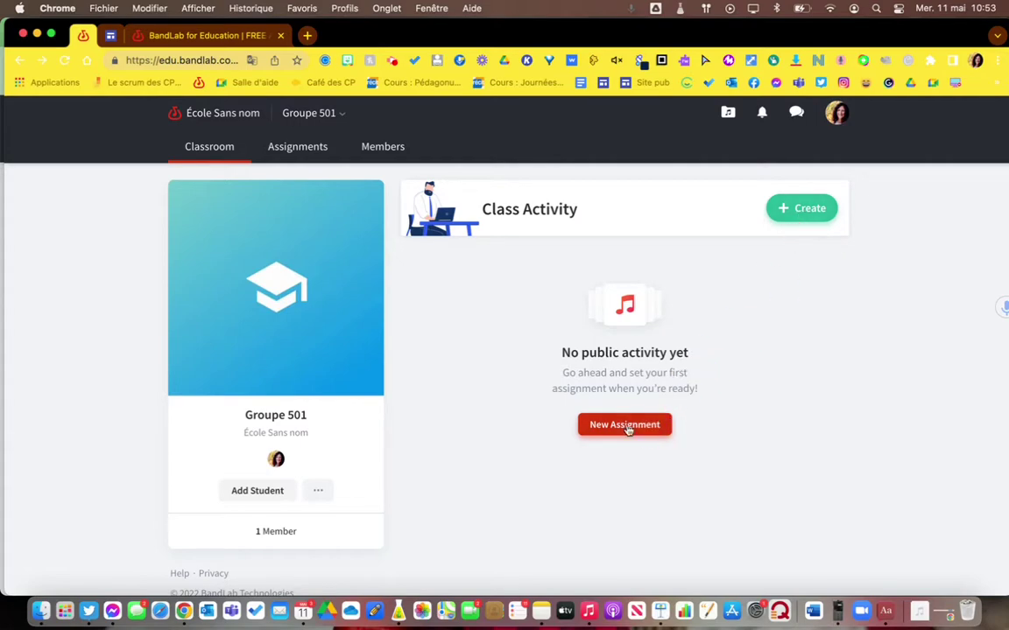
Start a new assignment in Groupe 501 titled "Projet balado Univers social".
left_click(798, 208)
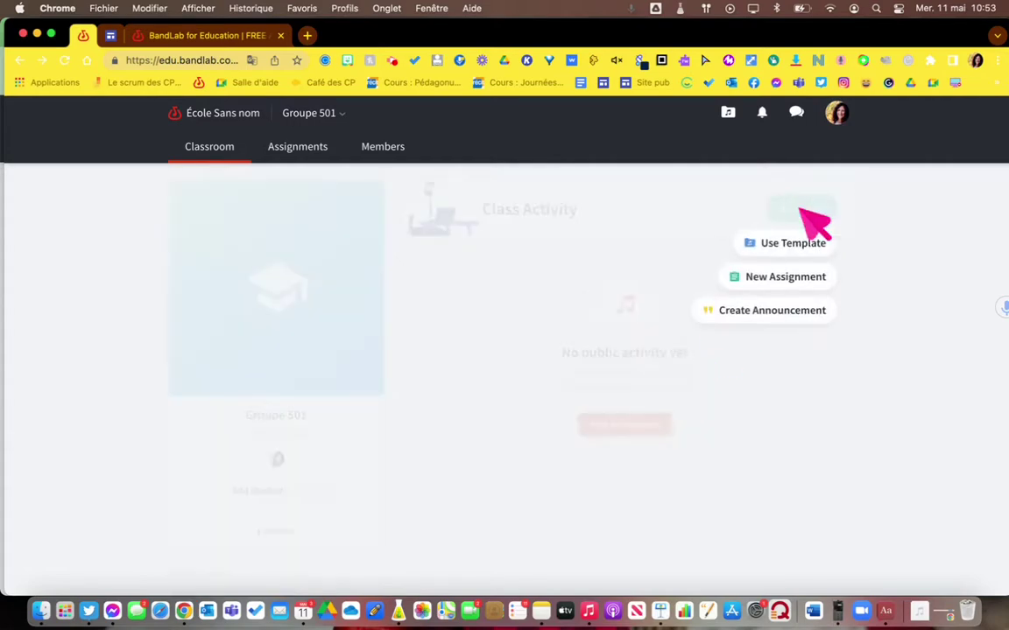
left_click(776, 279)
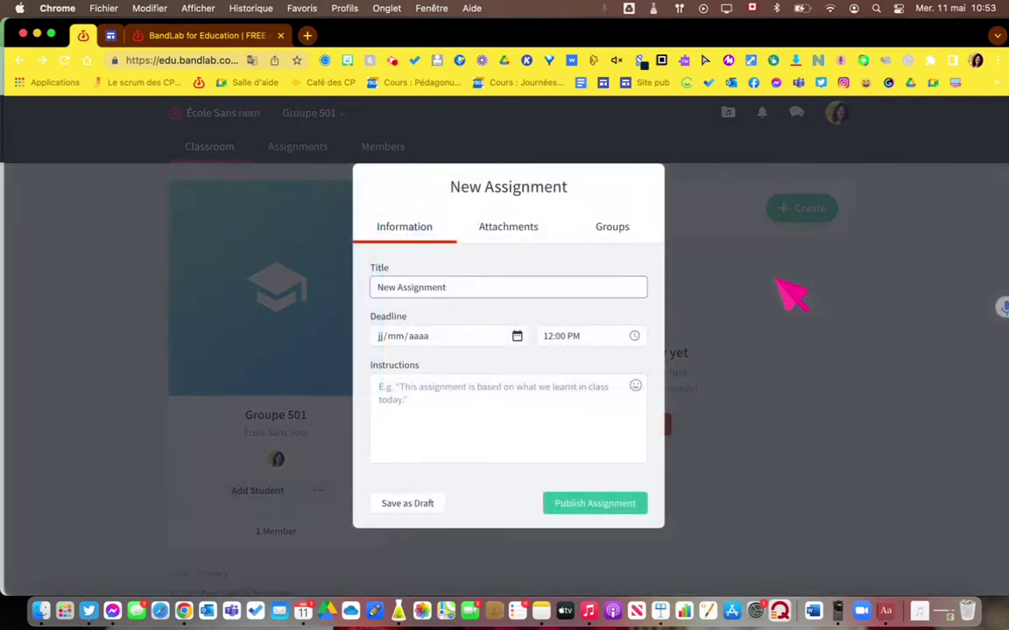
triple_click(406, 289)
key("BackSpace")
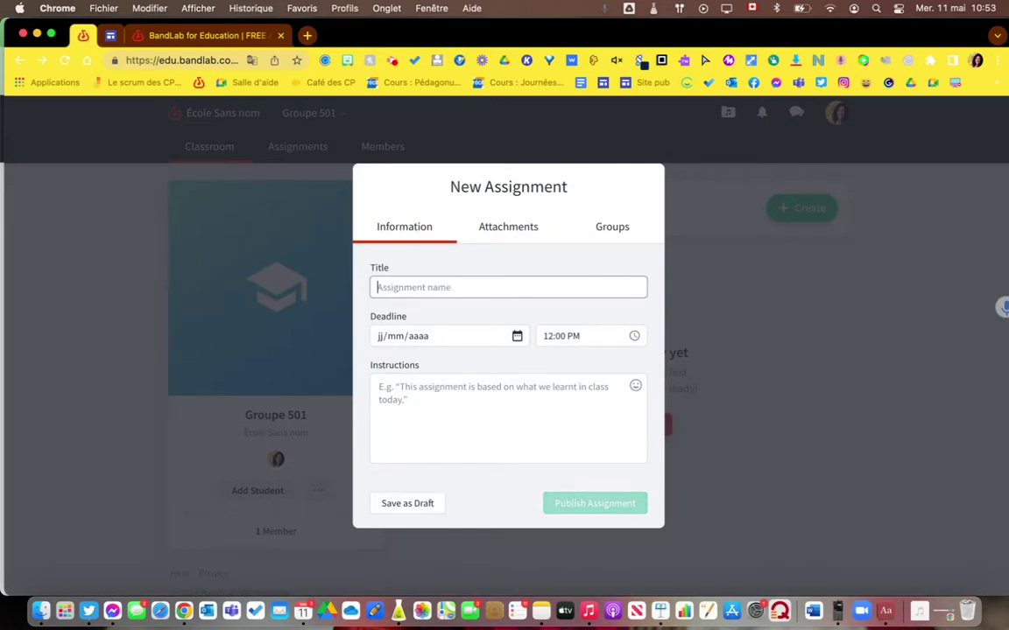
type("Projet bla")
key("BackSpace")
key("BackSpace")
type("alad")
key("BackSpace")
type("o")
key("BackSpace")
type("ado Univers social")
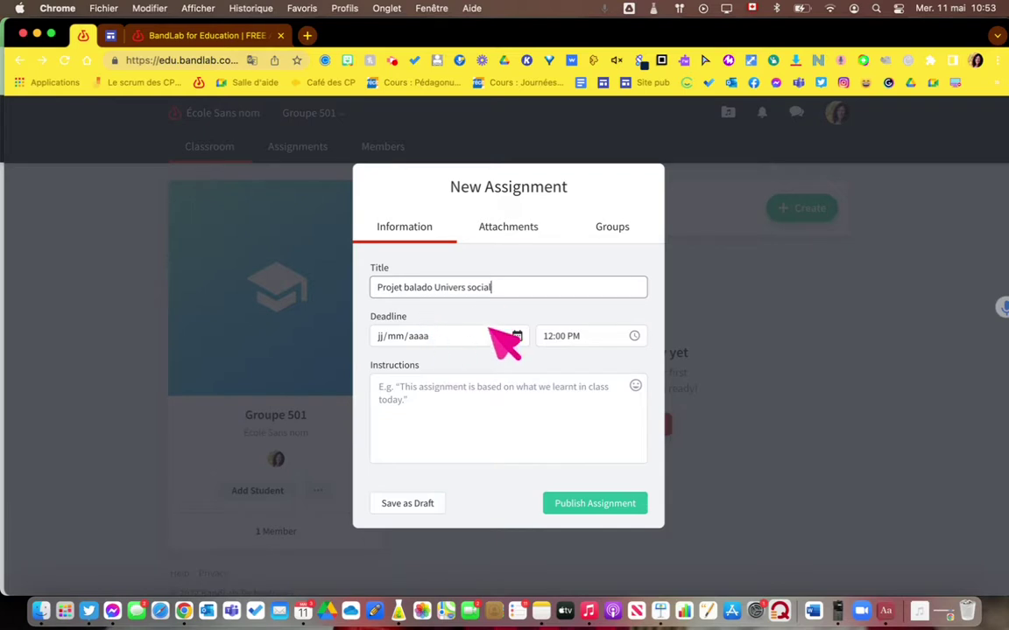
Set the assignment's deadline to 28/05/2022 at 10:00 AM.
left_click(505, 329)
left_click(517, 335)
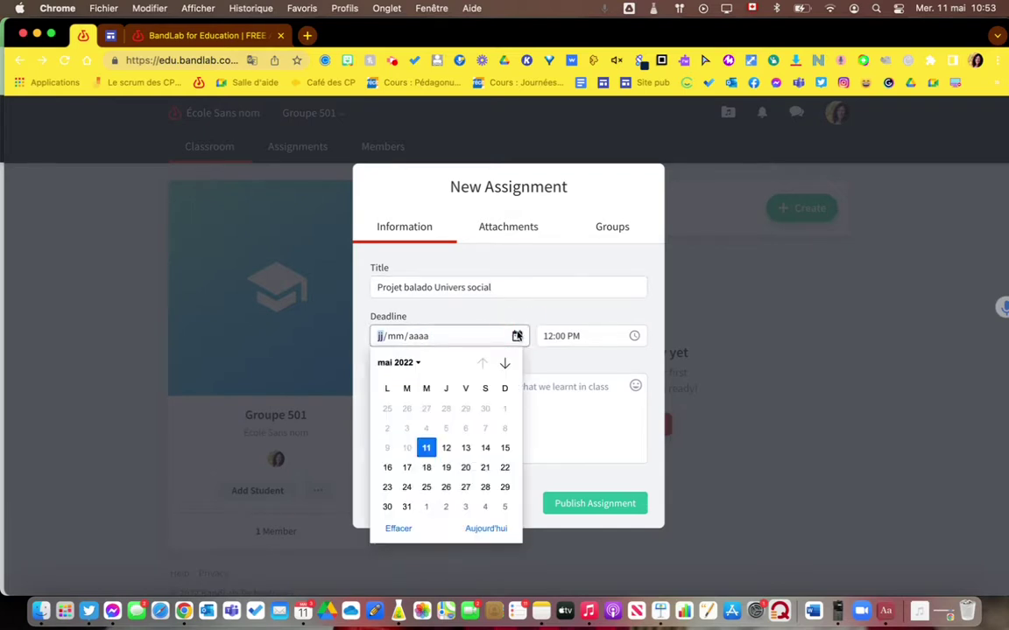
left_click(486, 487)
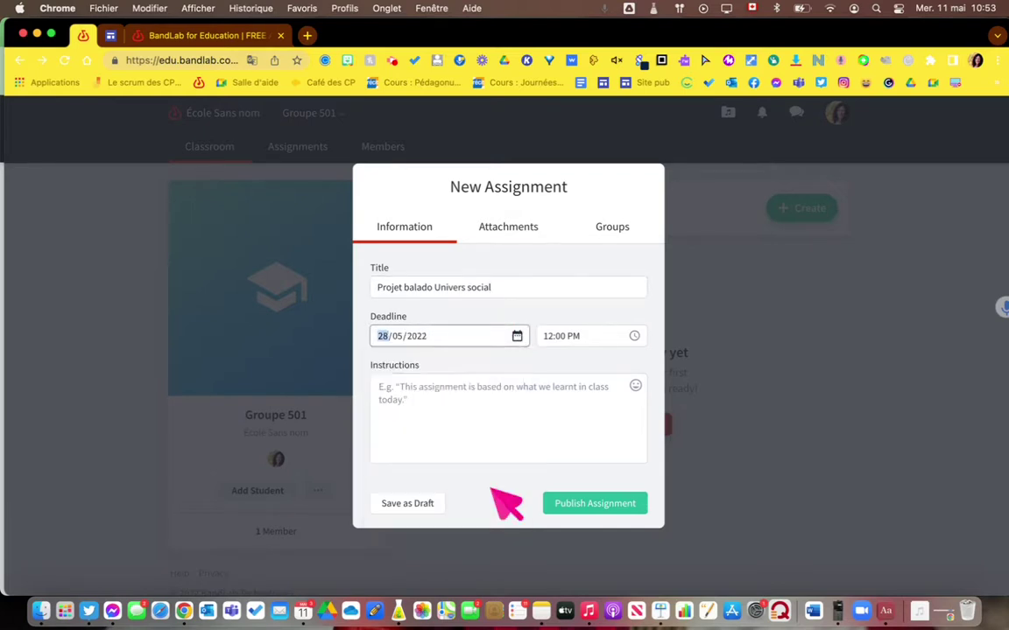
left_click(610, 335)
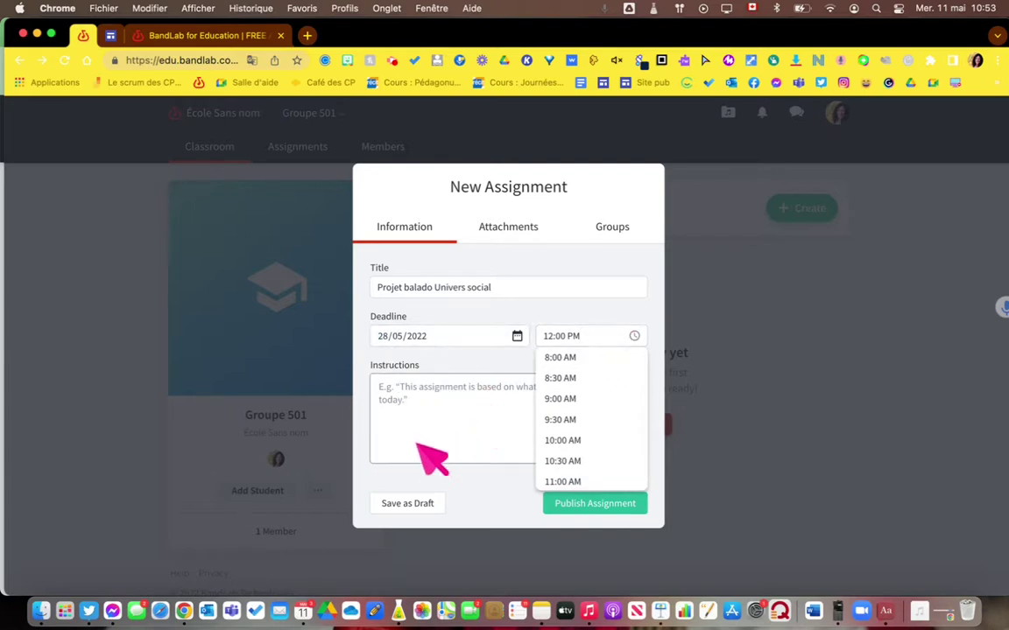
left_click(576, 444)
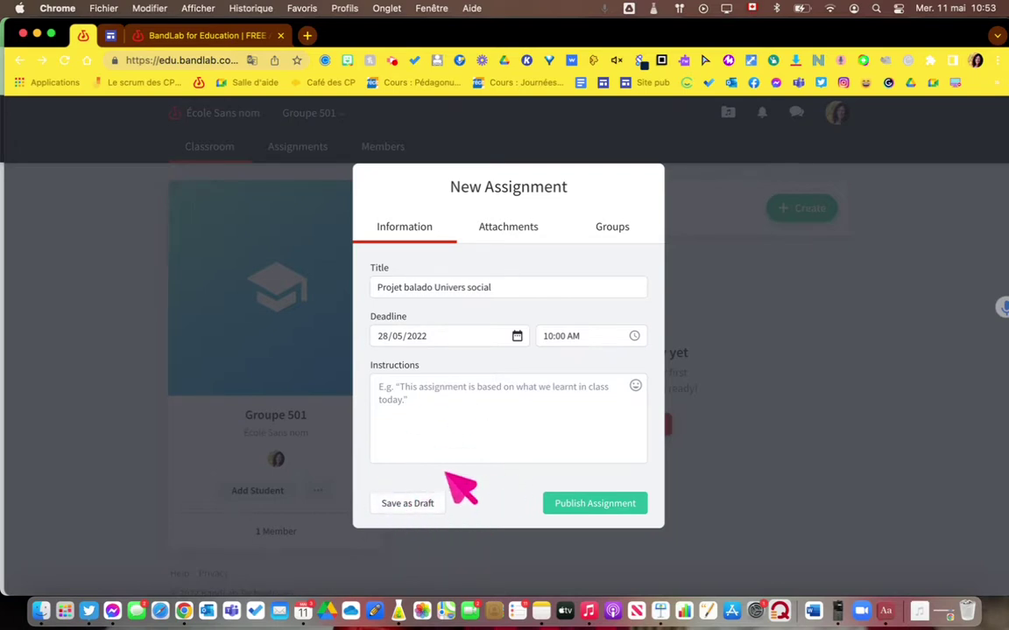
Examine the assignment's attachment options and the audio creation studio, and go back to the Groupe 501 classroom.
left_click(532, 231)
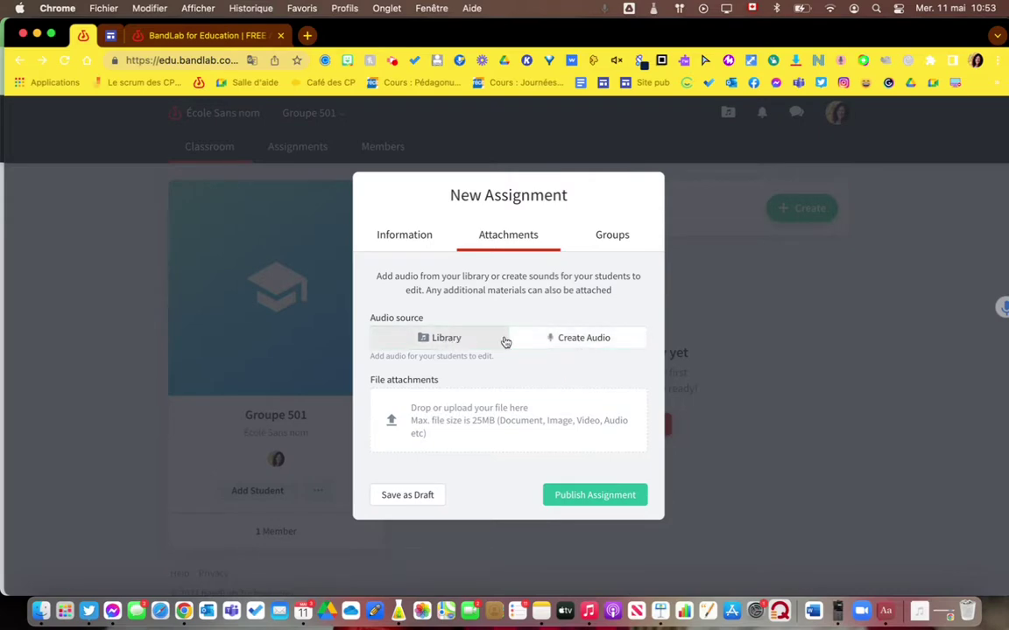
left_click(569, 340)
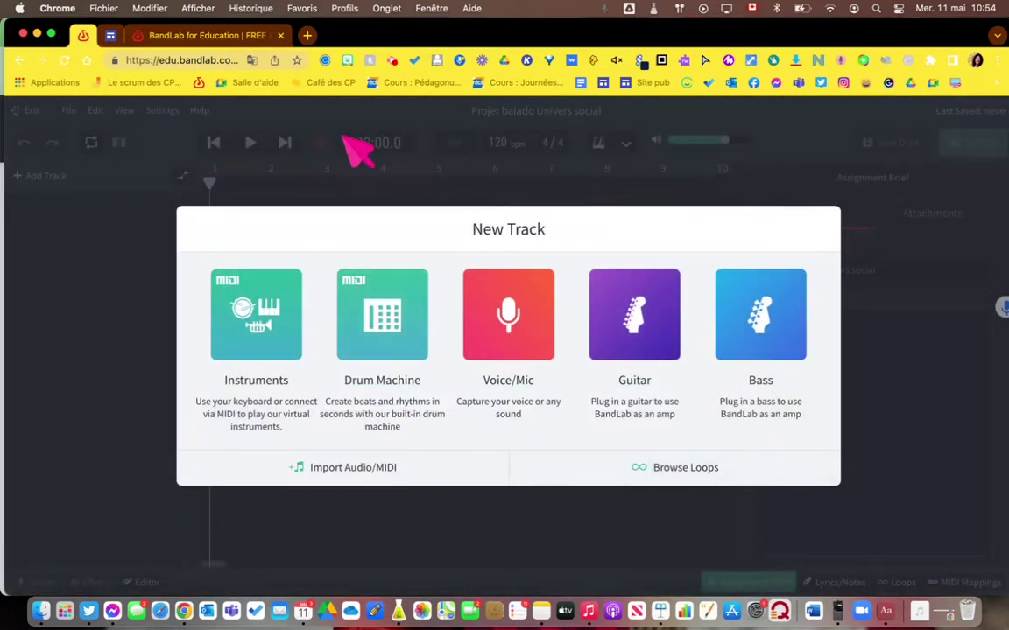
left_click(18, 61)
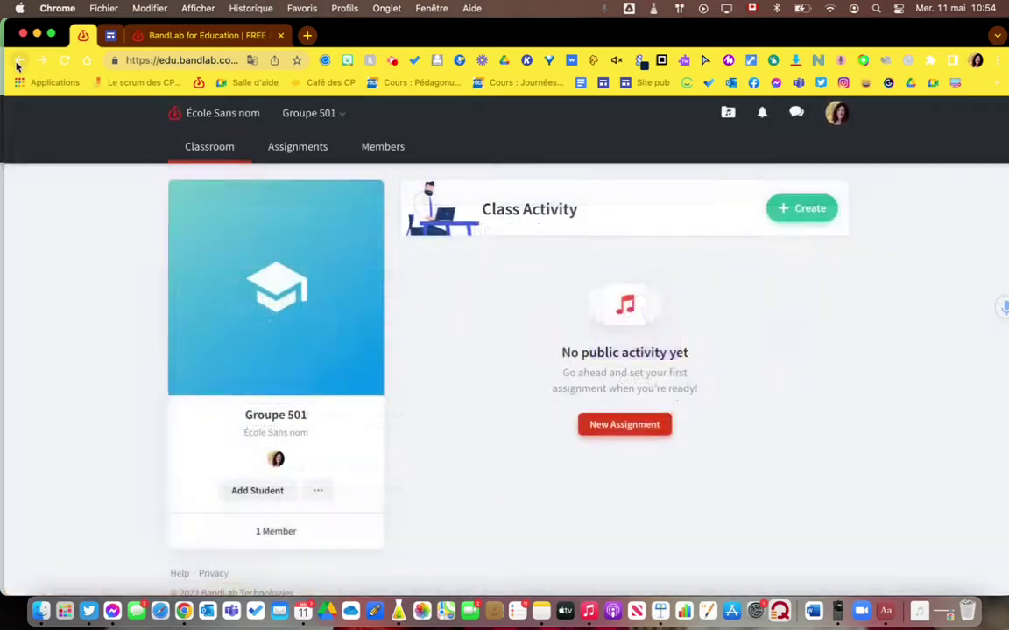
Create another new assignment in Groupe 501 with the title "Projet balado Univers social".
left_click(646, 424)
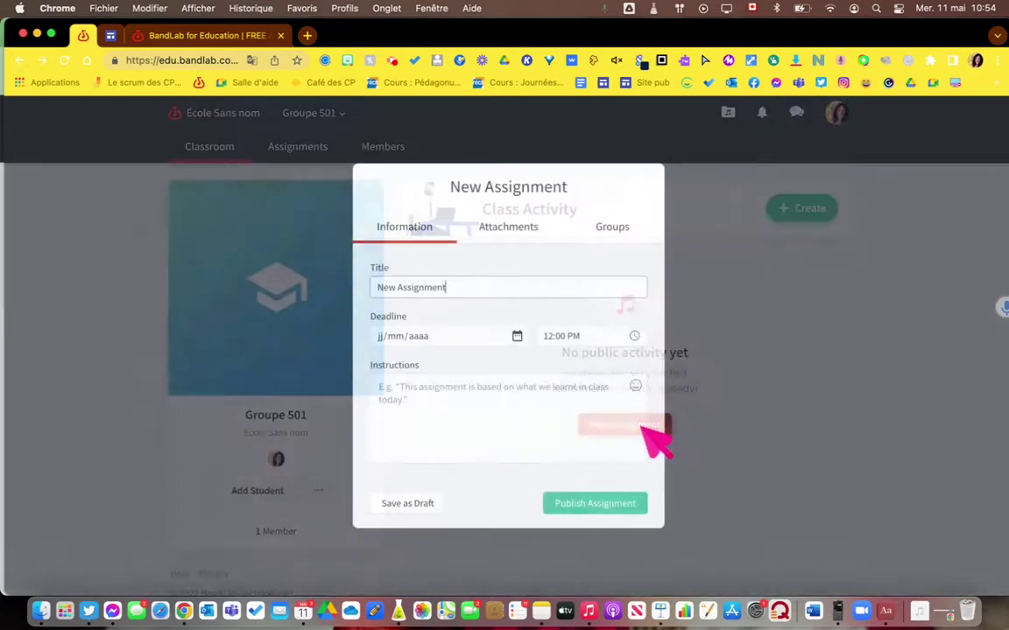
left_click(486, 291)
key("super+a")
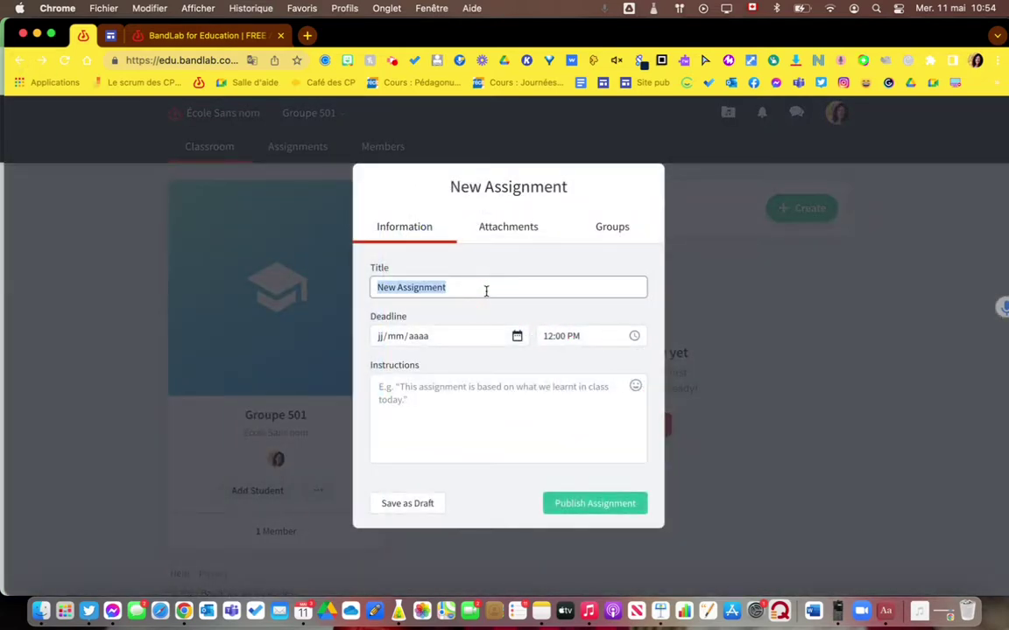
type("Projet b")
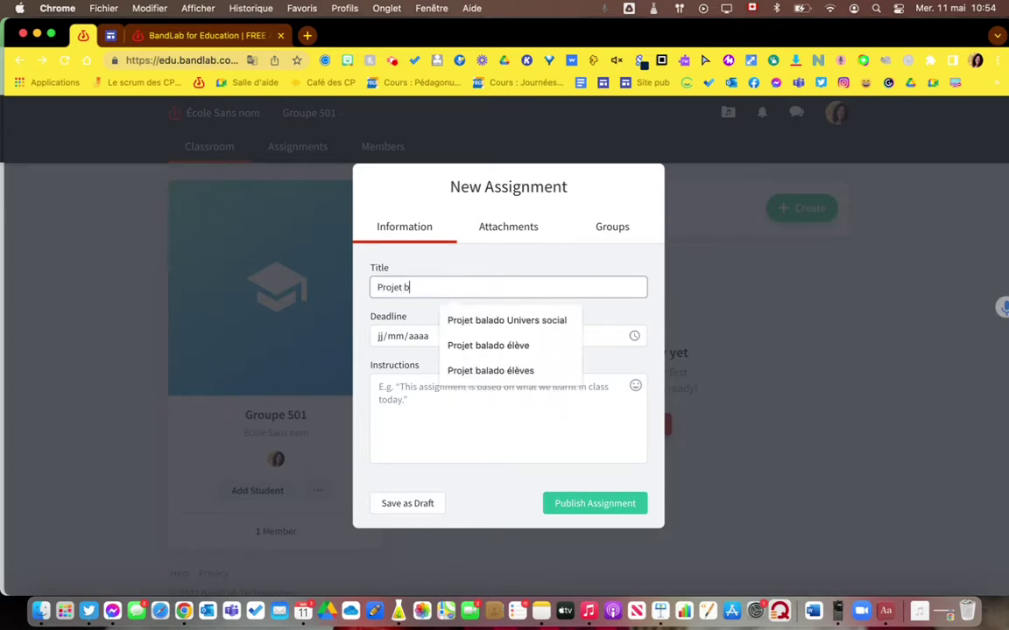
type("alado uni")
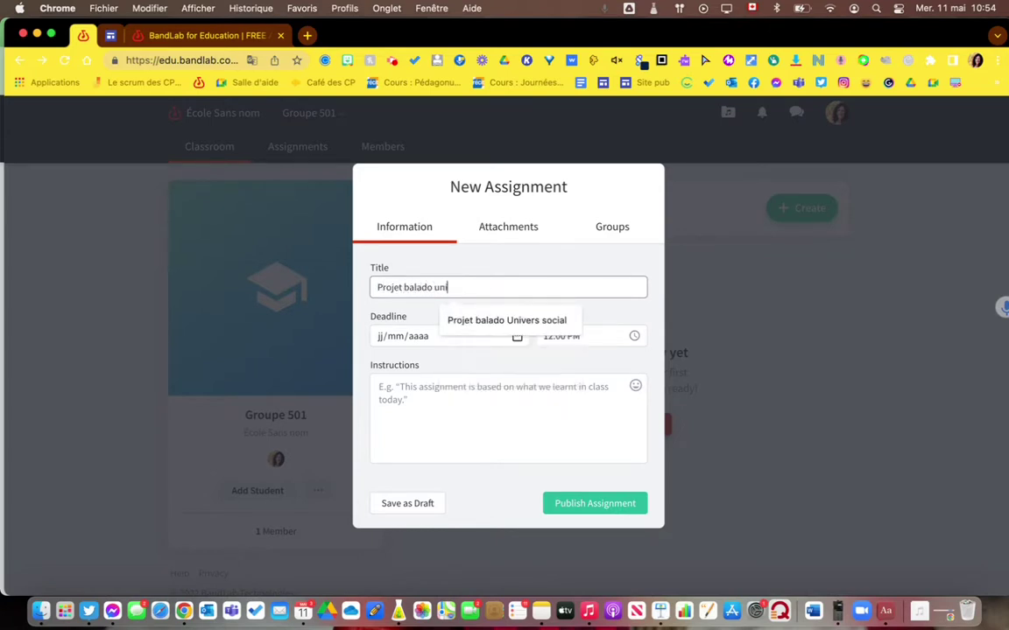
left_click(451, 320)
Set the new assignment's deadline date to 28/05/2022.
left_click(451, 336)
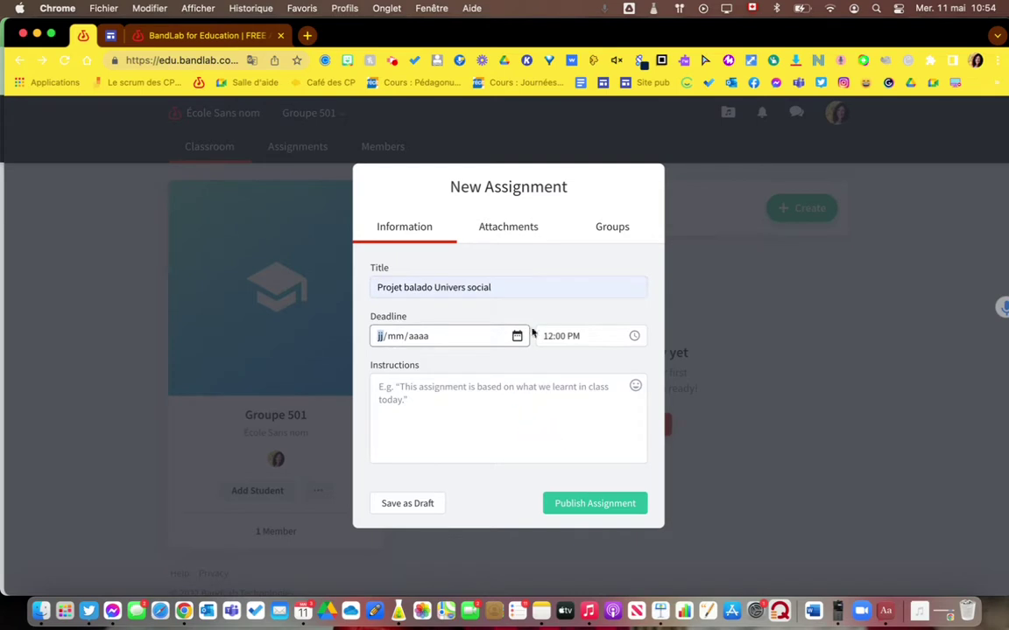
left_click(518, 338)
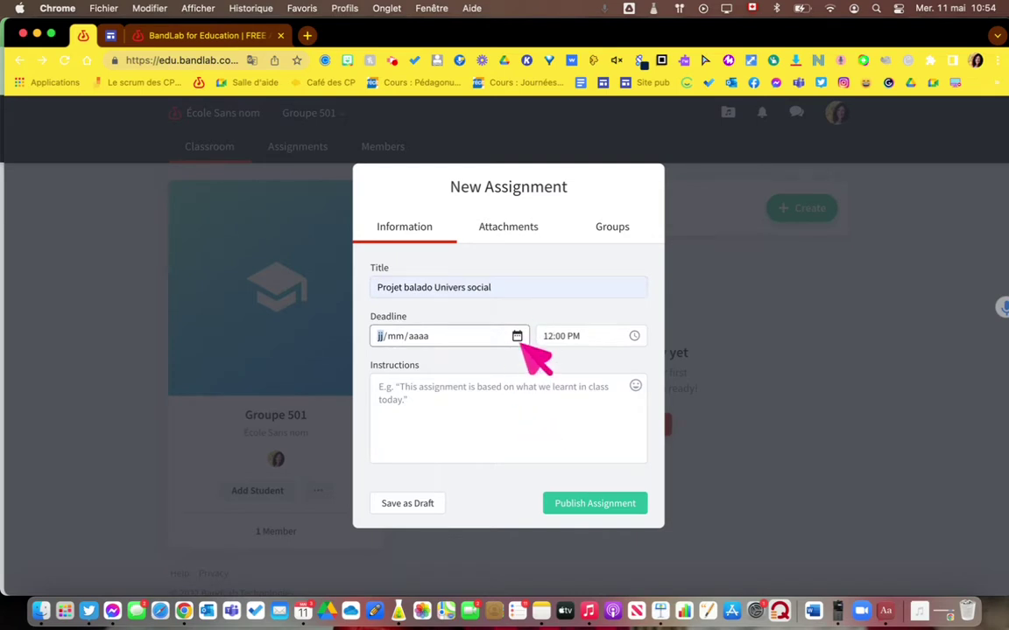
left_click(478, 338)
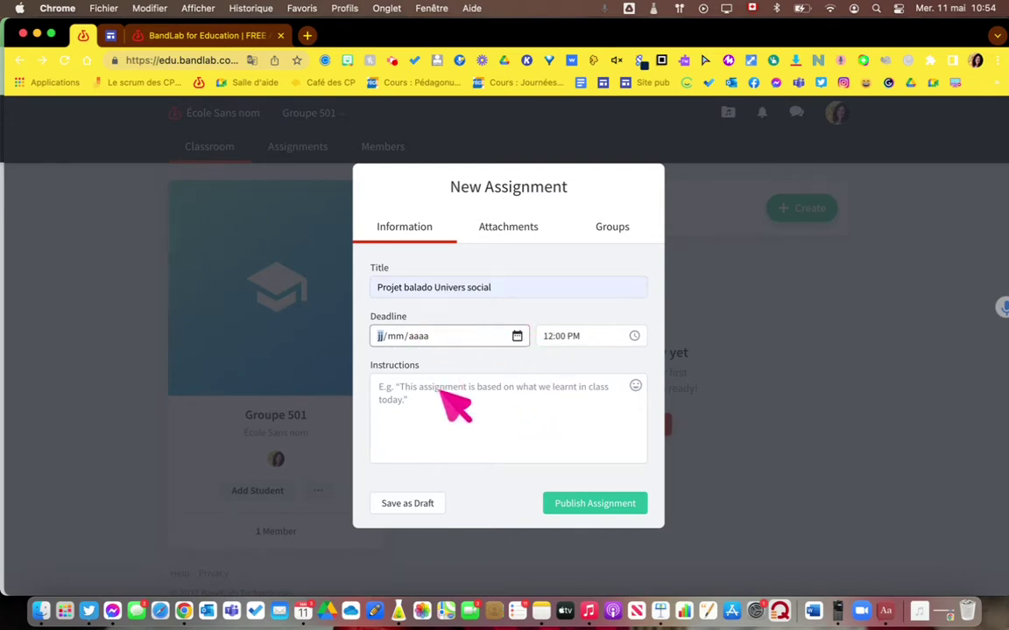
left_click(516, 337)
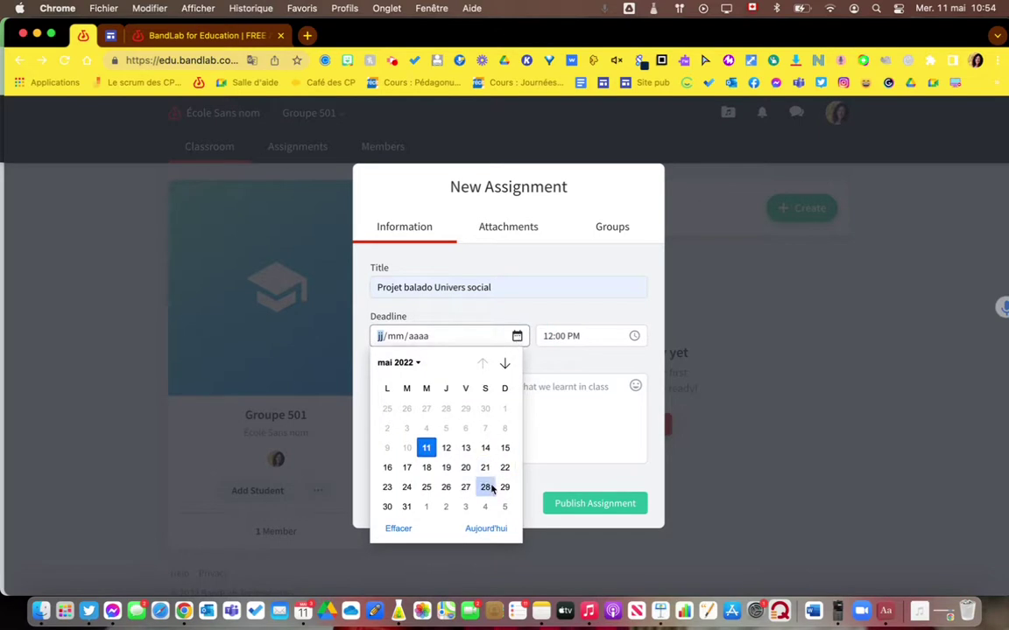
left_click(488, 488)
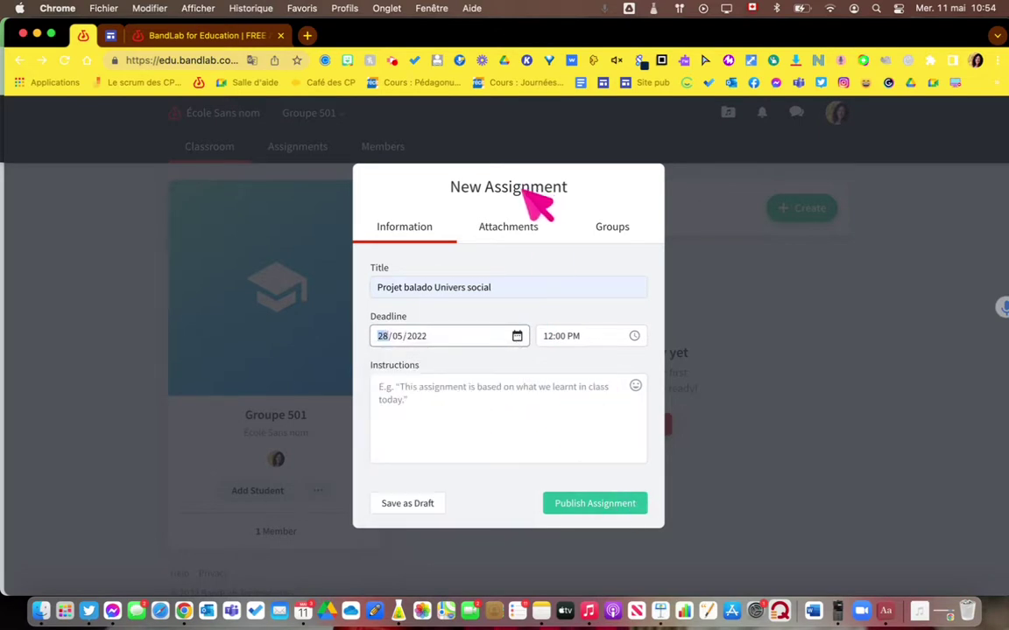
Add two student groups to the assignment with the entries "Équipe 1" and "Équipe 2", and publish the assignment.
left_click(508, 229)
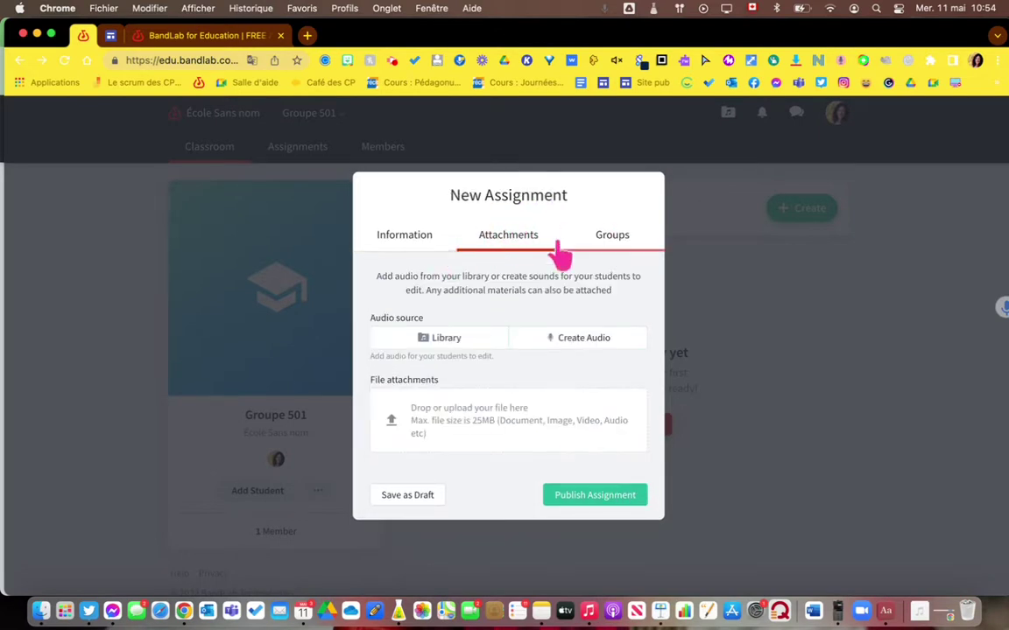
left_click(612, 235)
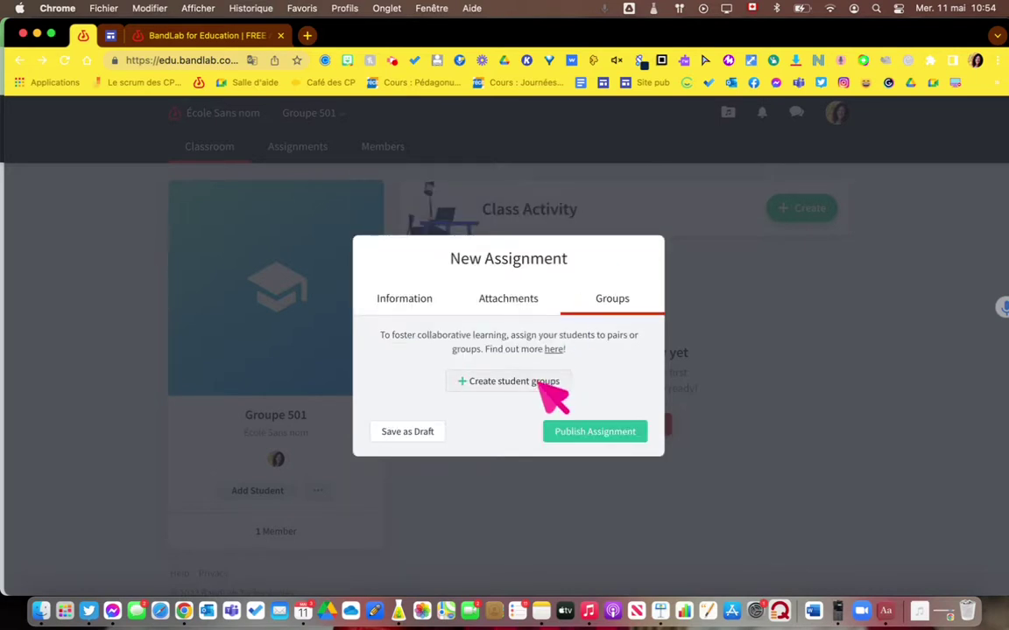
left_click(543, 385)
type("G")
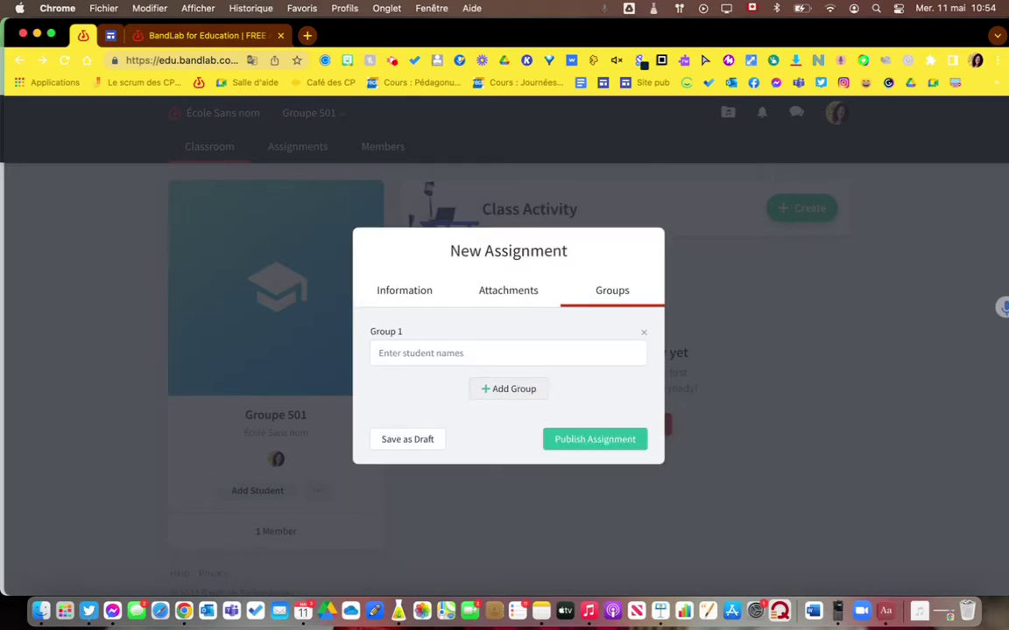
type("Équi")
left_click(531, 391)
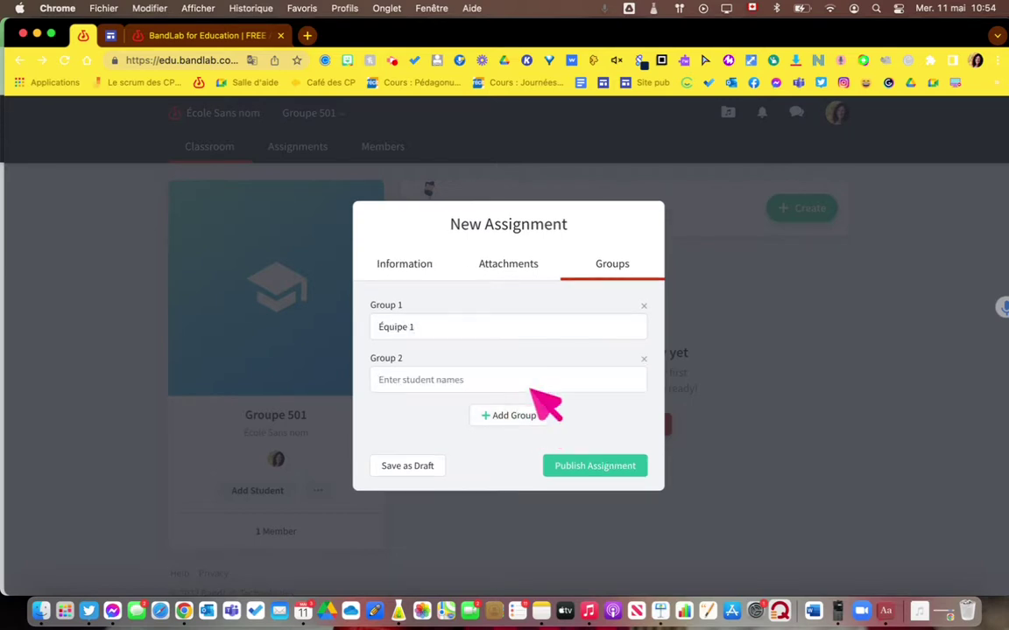
left_click(531, 390)
type("Équipe 2")
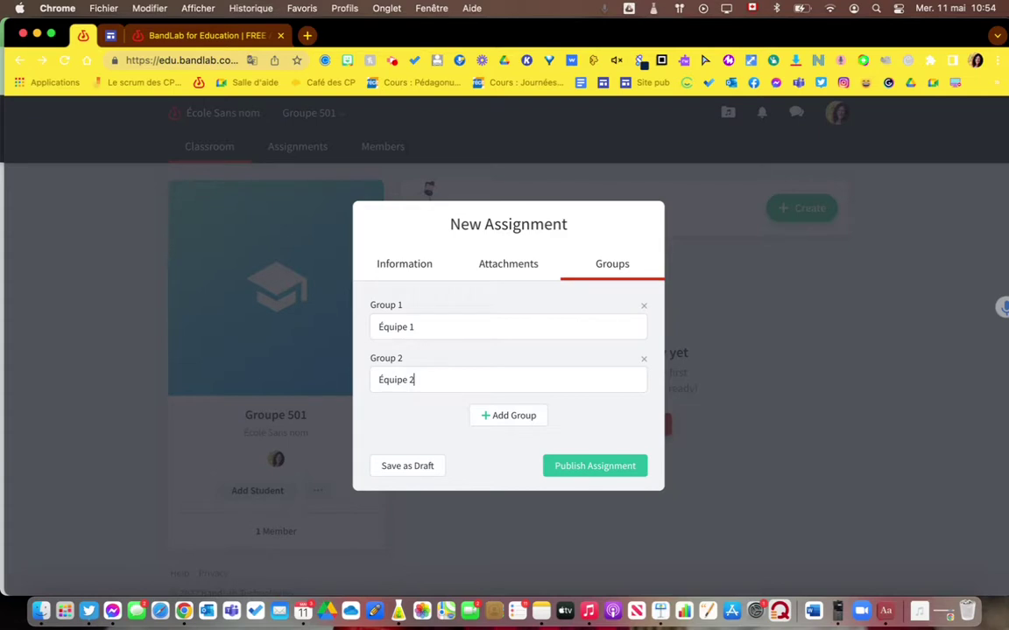
left_click(598, 468)
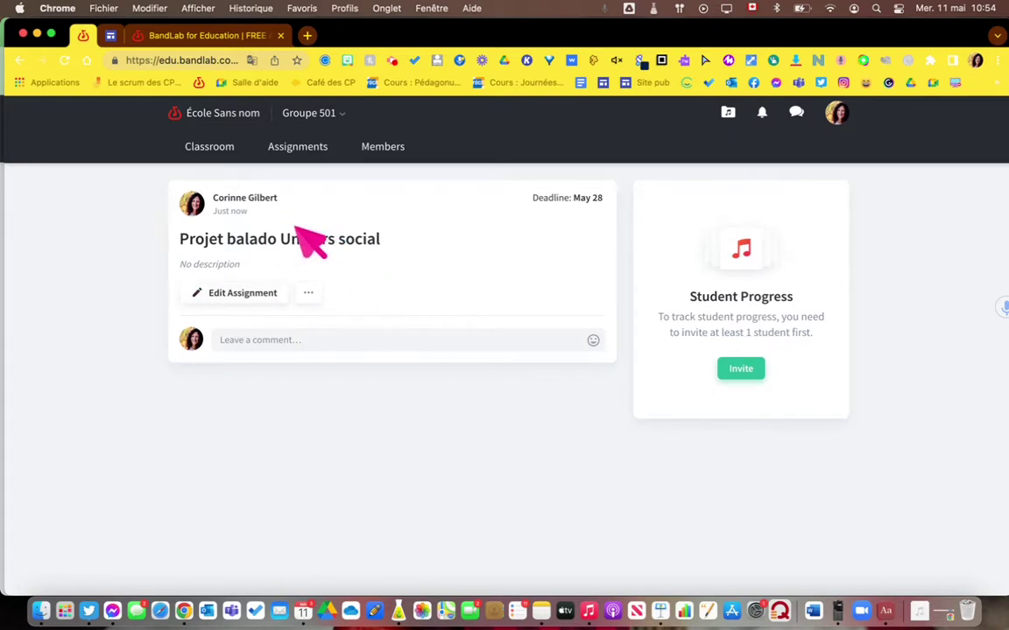
View the published assignment in the class activity and on its own page, and return to the school's class list.
left_click(207, 158)
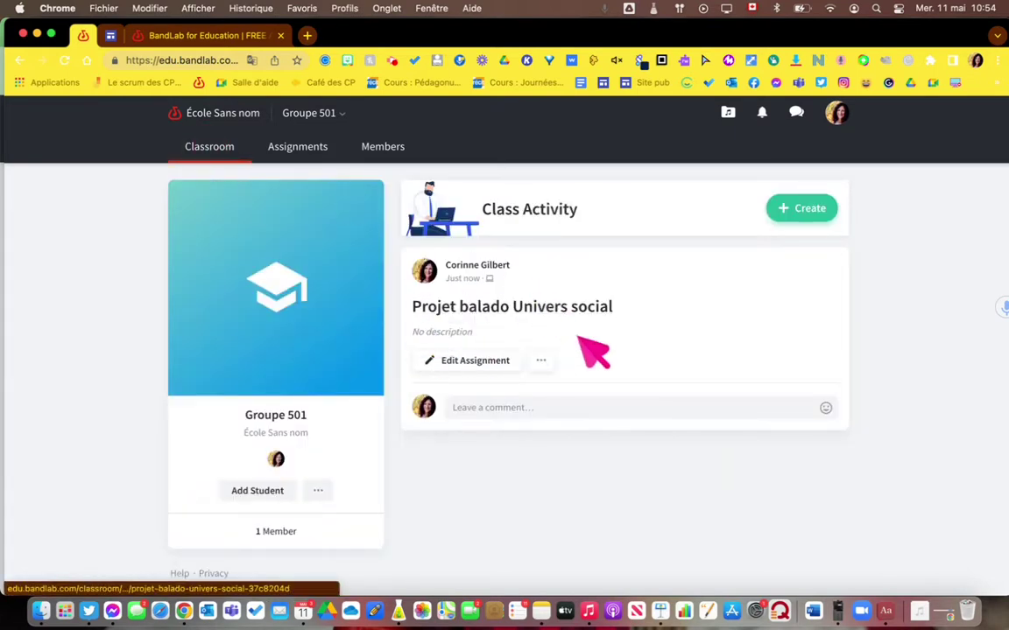
left_click(482, 322)
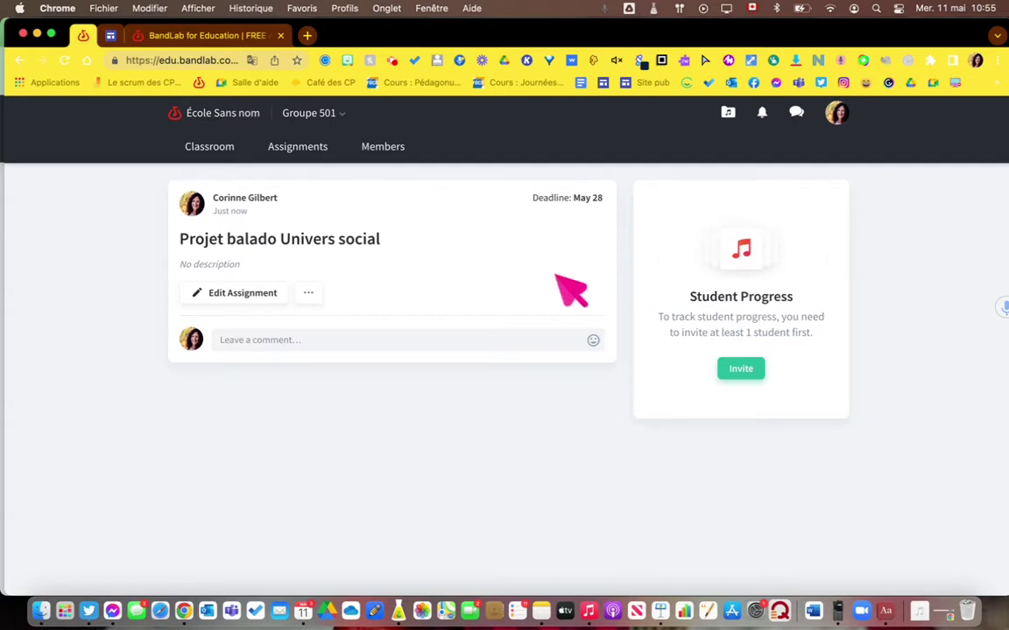
left_click(249, 122)
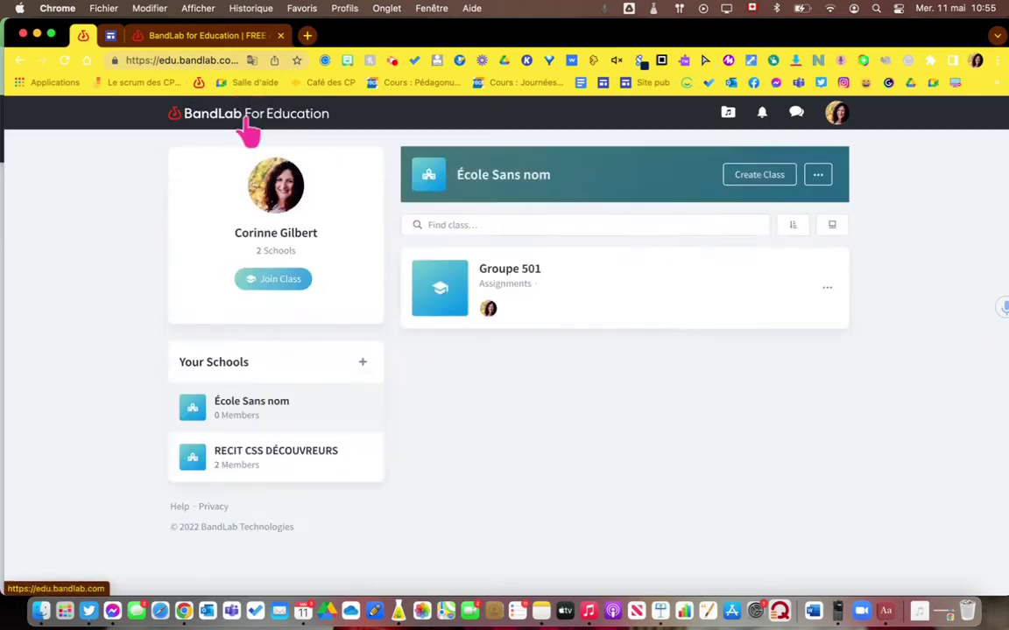
Open the assignment "Projet balado élève" in the Primaire class of the school RECIT CSS DÉCOUVREURS.
left_click(268, 463)
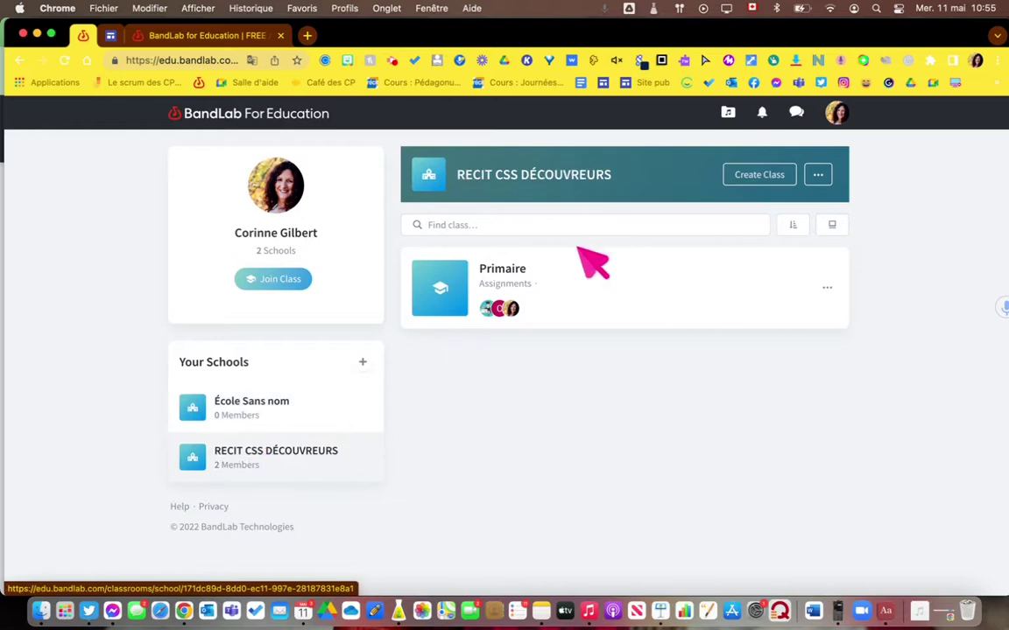
left_click(503, 271)
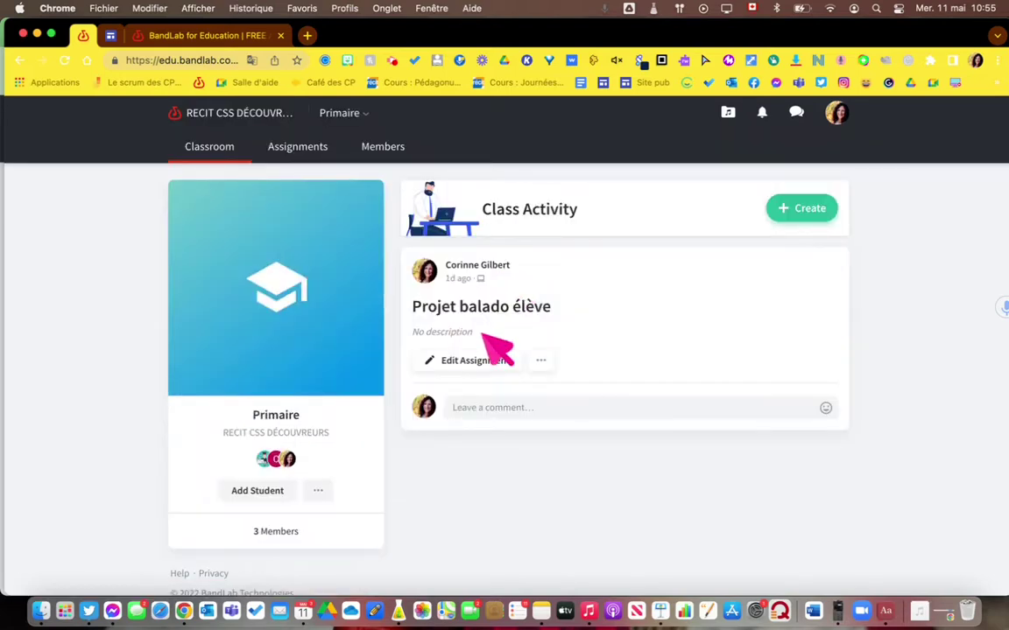
left_click(481, 306)
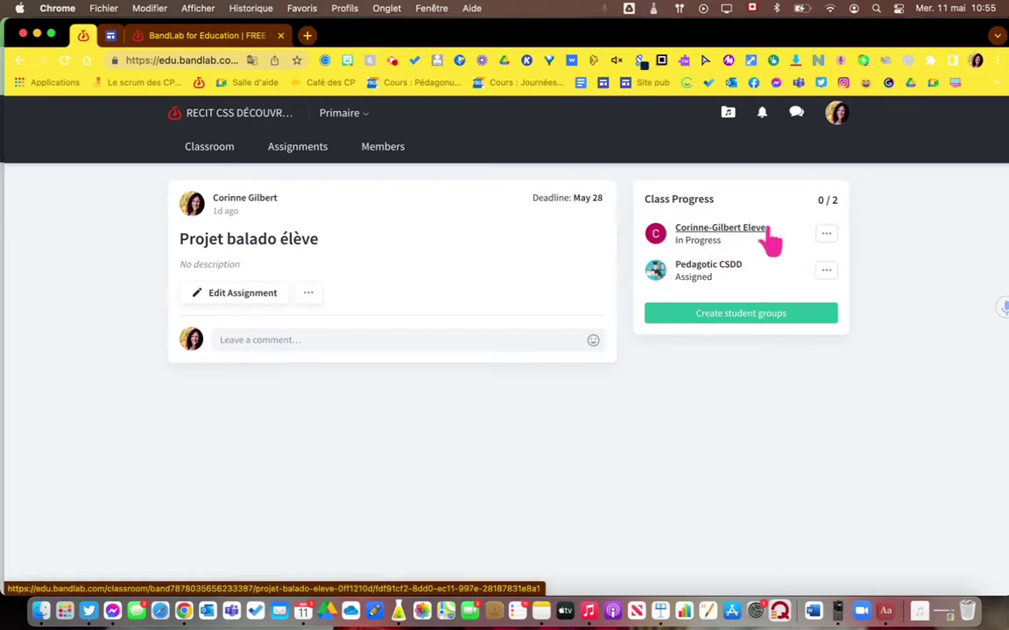
Check the available actions for the student whose work is in progress and open that student's solution.
left_click(826, 234)
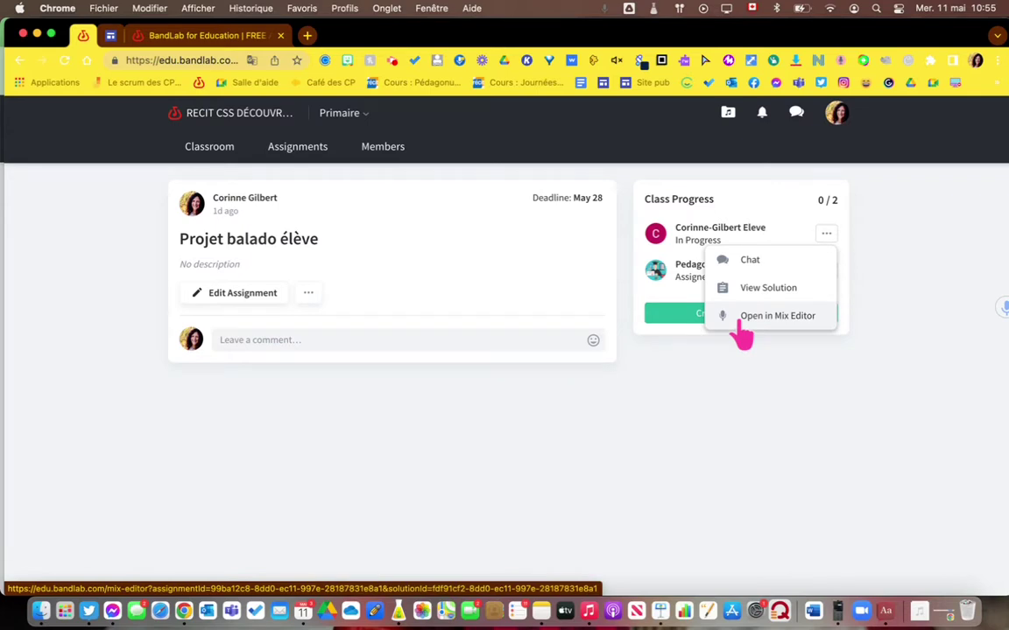
left_click(771, 197)
left_click(825, 233)
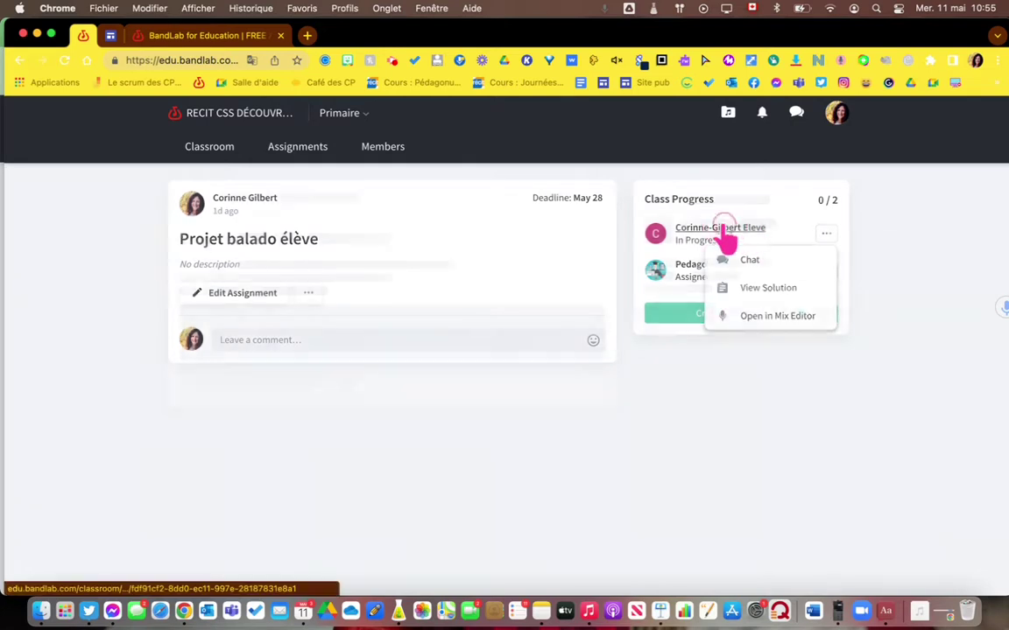
left_click(724, 230)
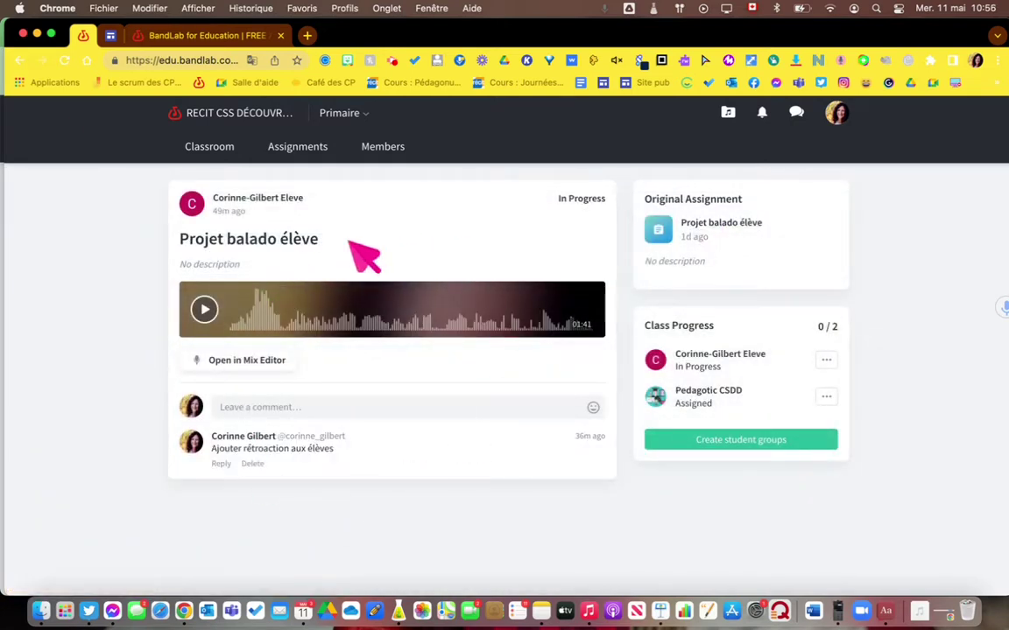
Listen to the student's recording, view its tracks in the Mix Editor, and return to the solution page.
left_click(203, 310)
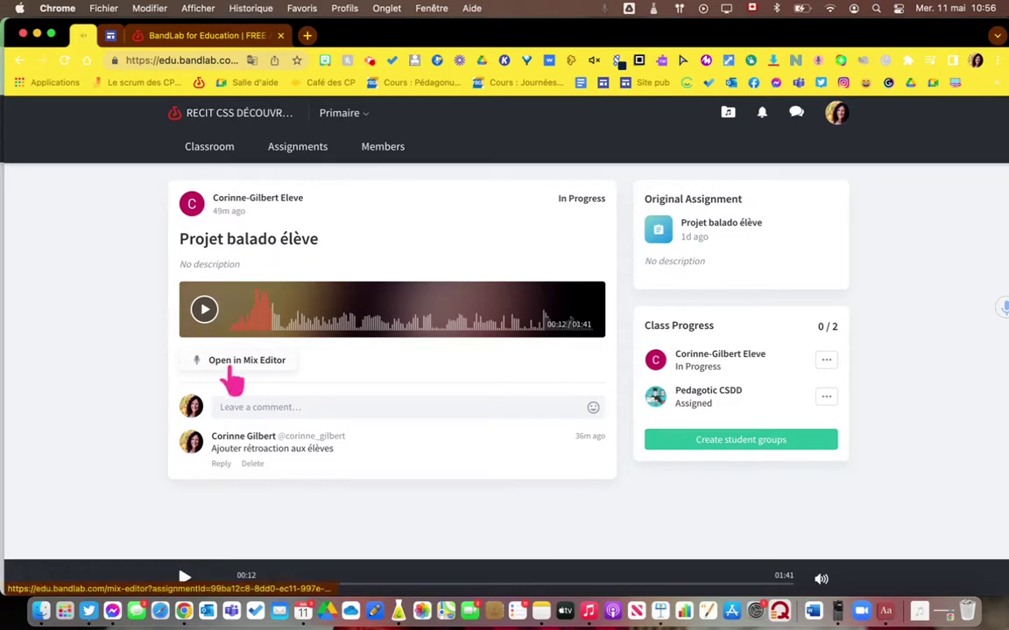
left_click(232, 363)
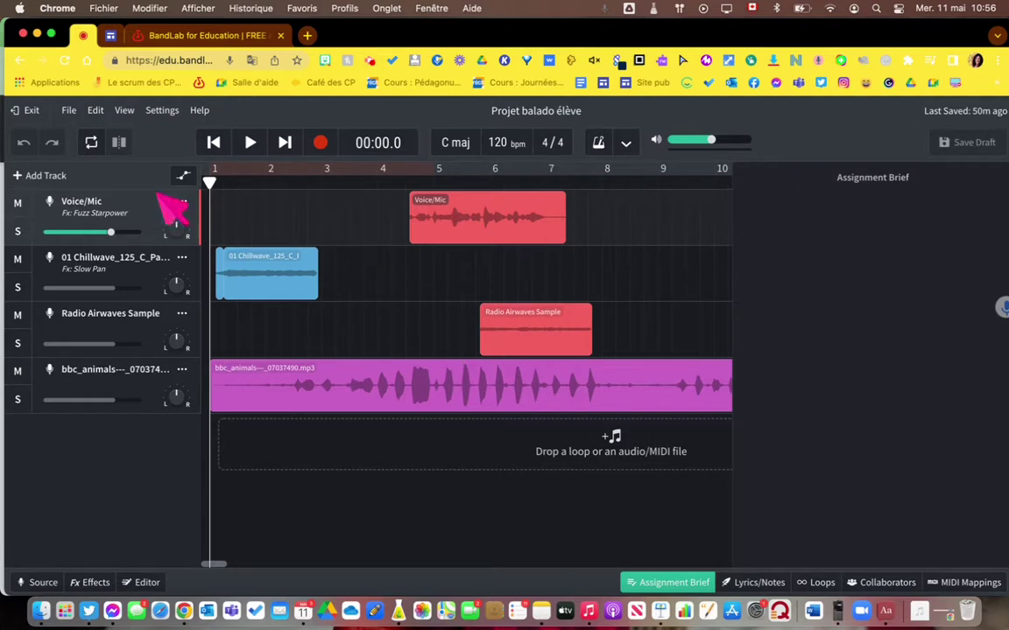
left_click(21, 60)
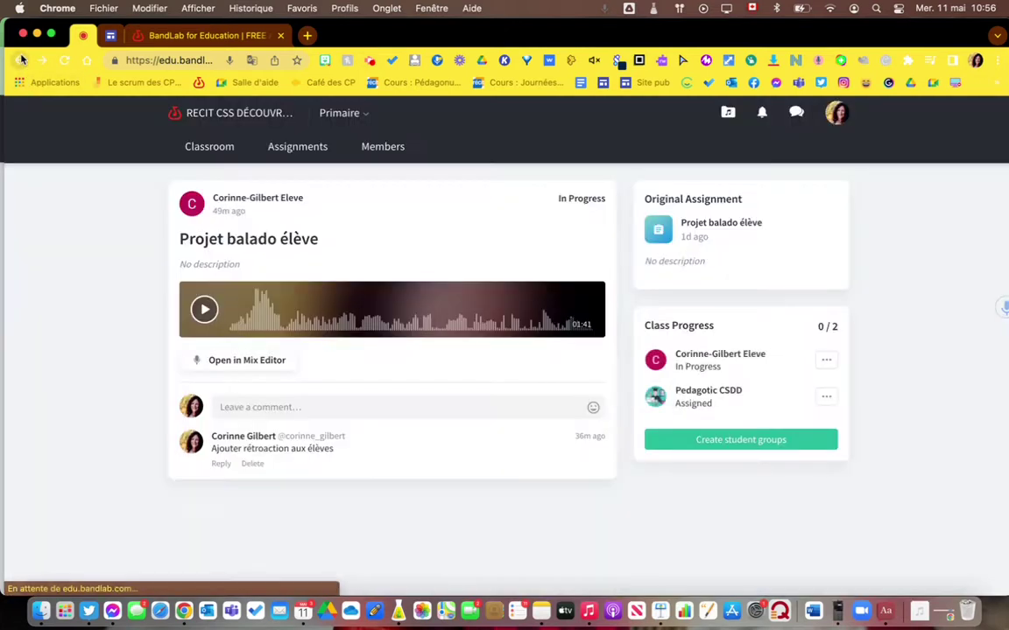
Post the comment "Ajouter de la rétroaciton à mes élèves" on the student's solution.
left_click(447, 405)
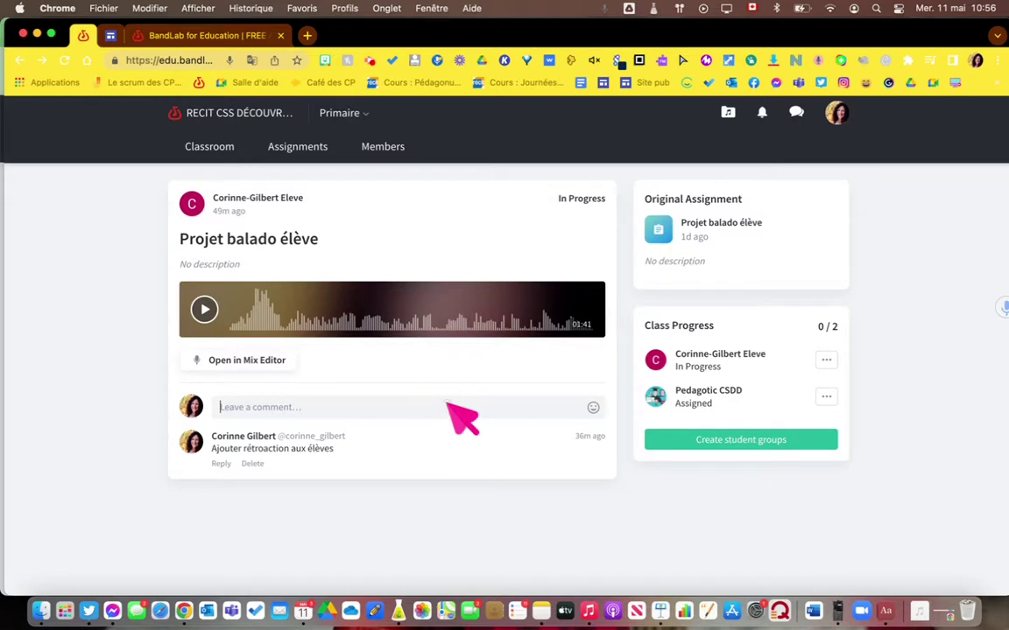
type("Ajotu")
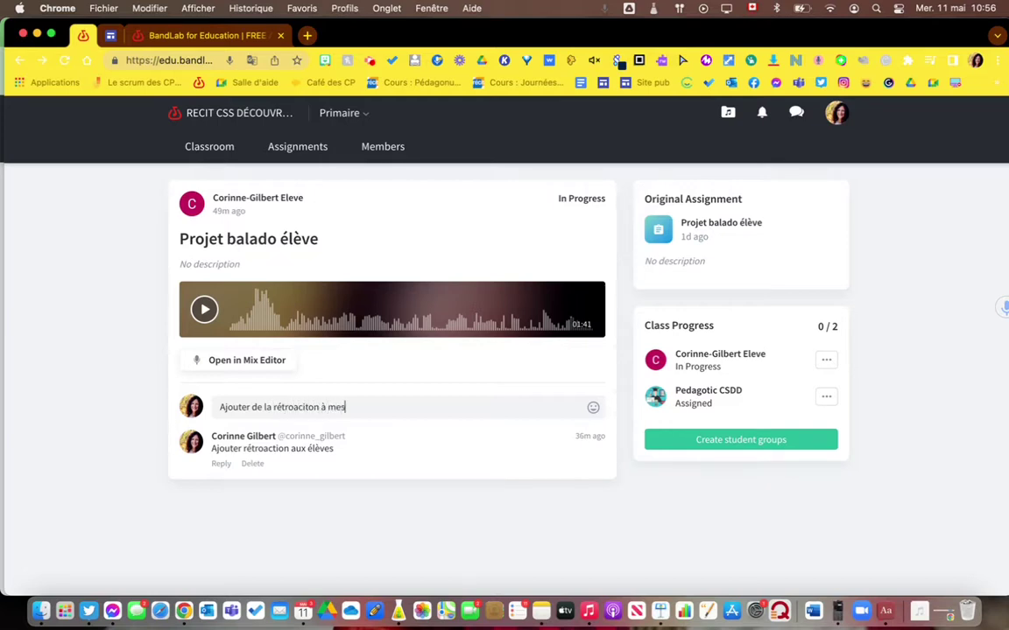
key("Return")
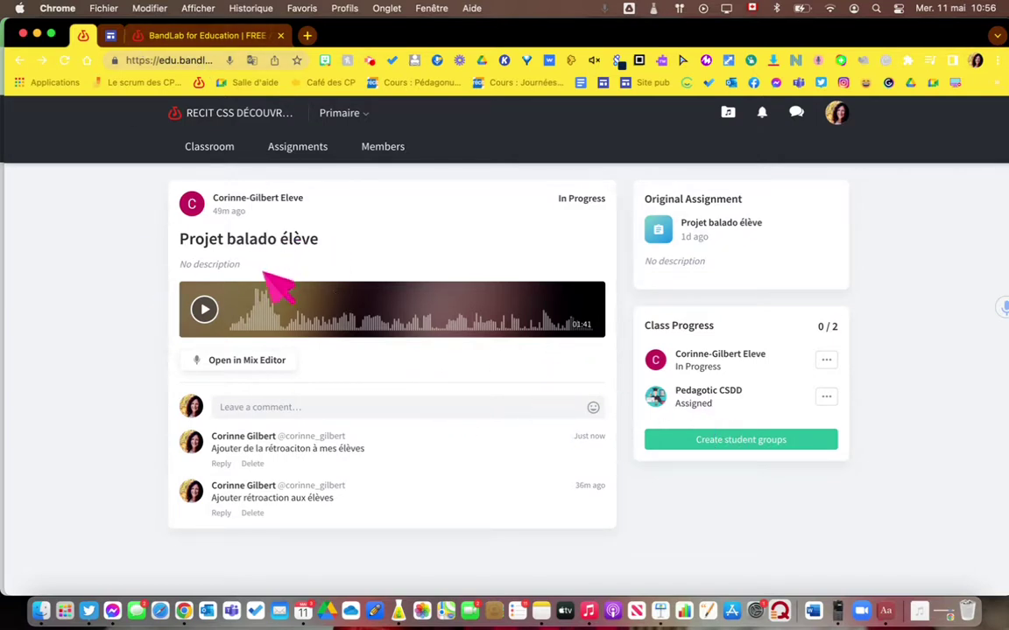
Examine the download option for the student's project in the Mix Editor and return to the solution page.
left_click(237, 370)
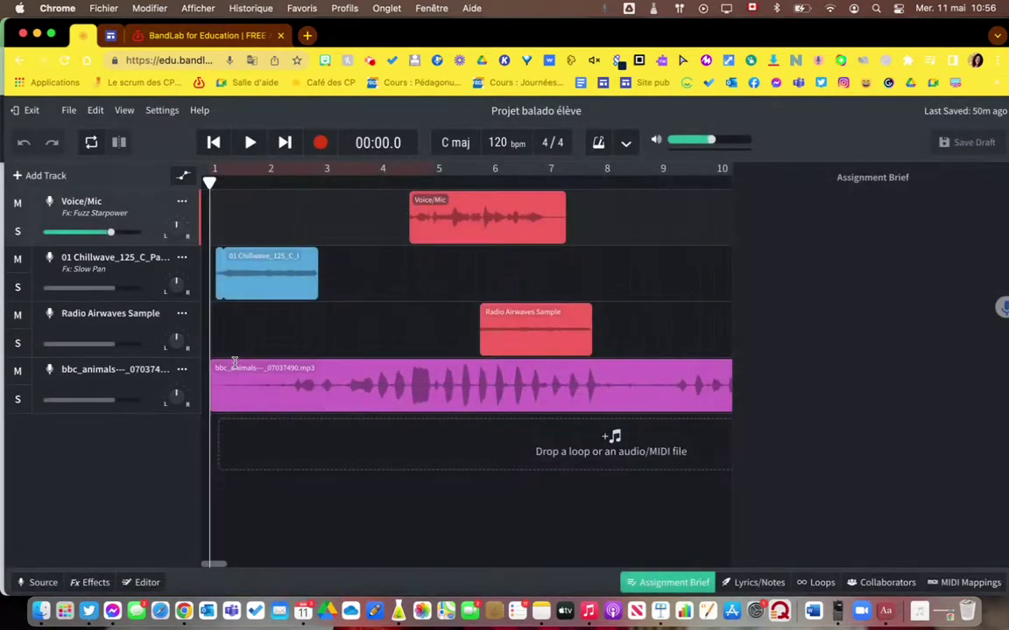
left_click(68, 111)
mouse_move(138, 133)
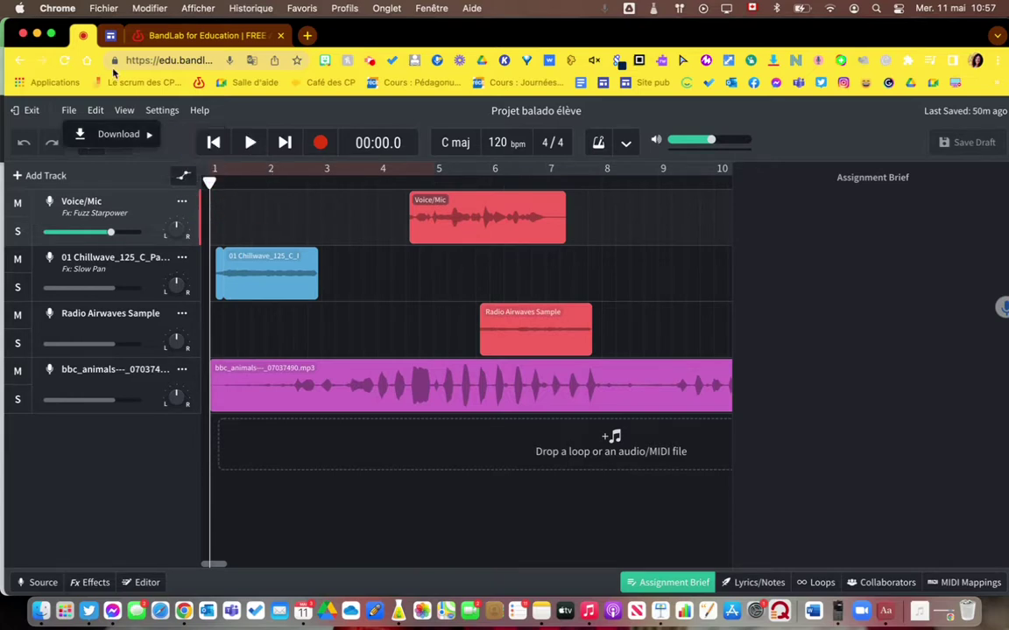
left_click(22, 62)
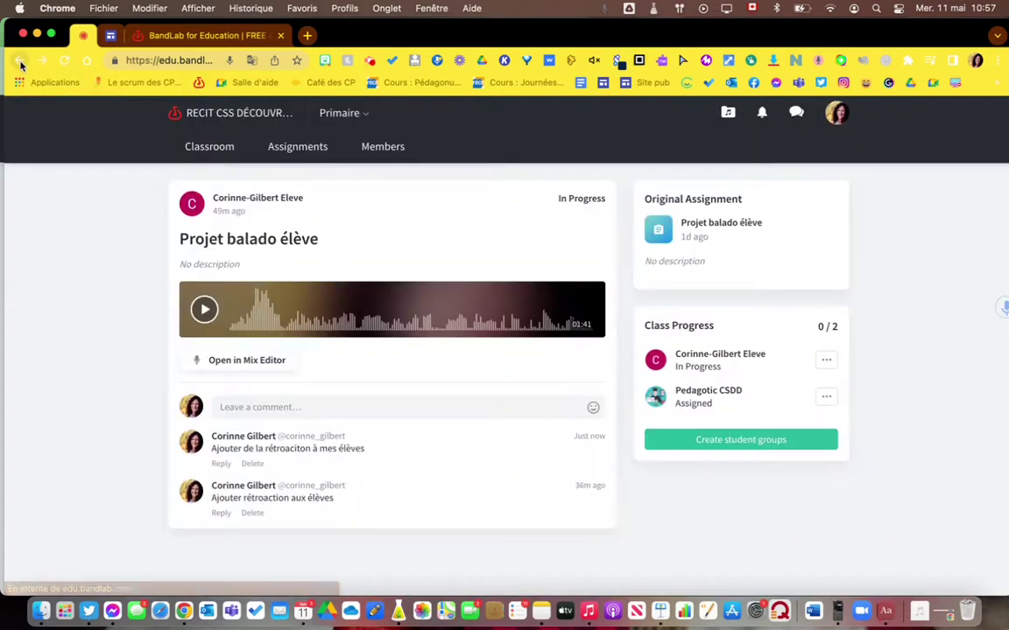
Review the in-progress student's actions and the assignment's student group editor without changing anything.
left_click(828, 361)
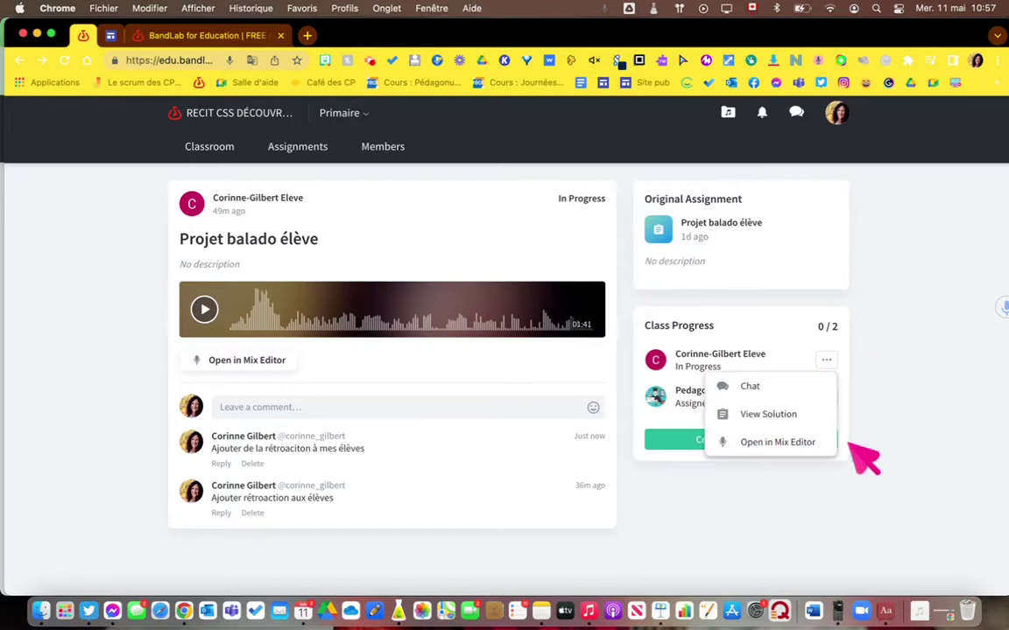
left_click(768, 418)
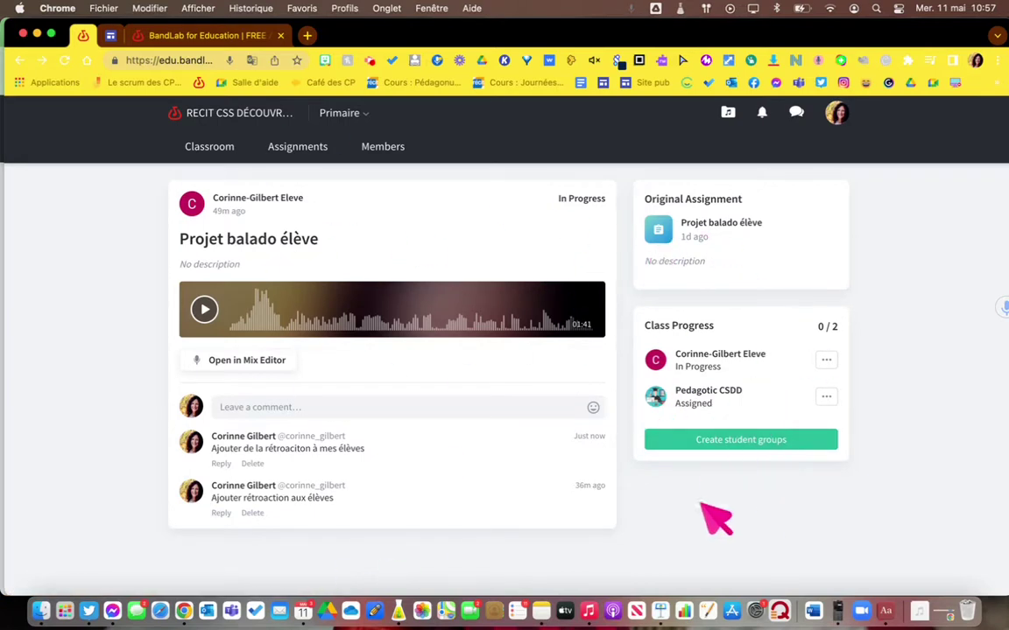
left_click(718, 443)
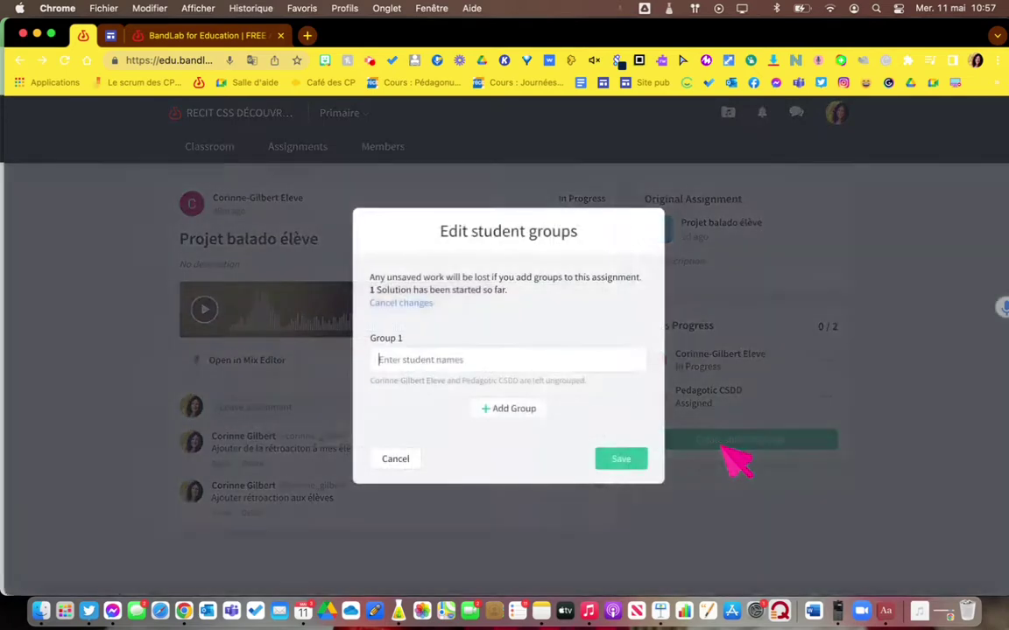
left_click(399, 459)
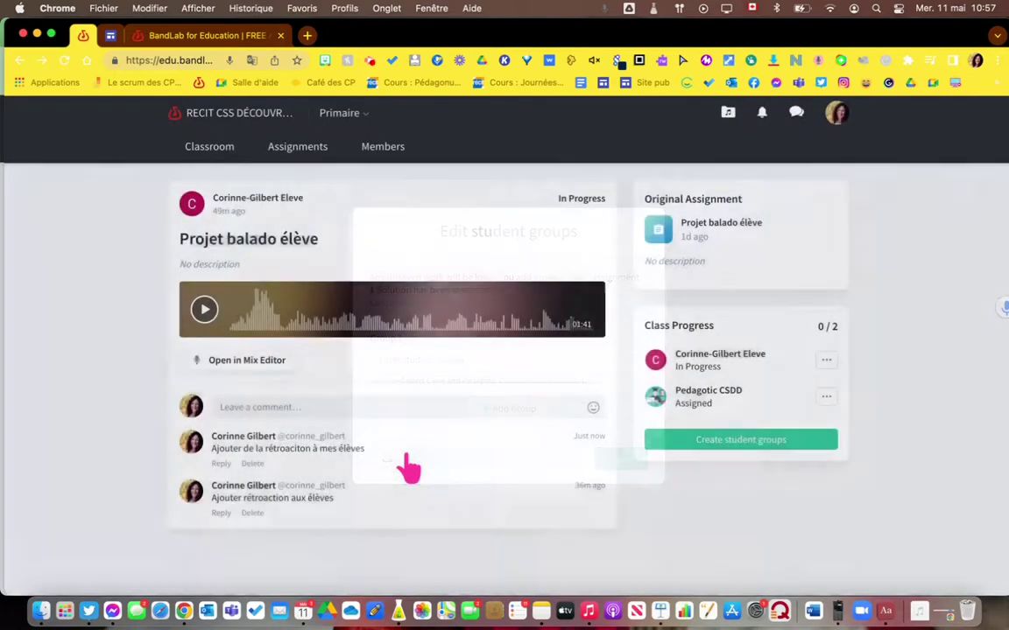
left_click(825, 360)
left_click(745, 510)
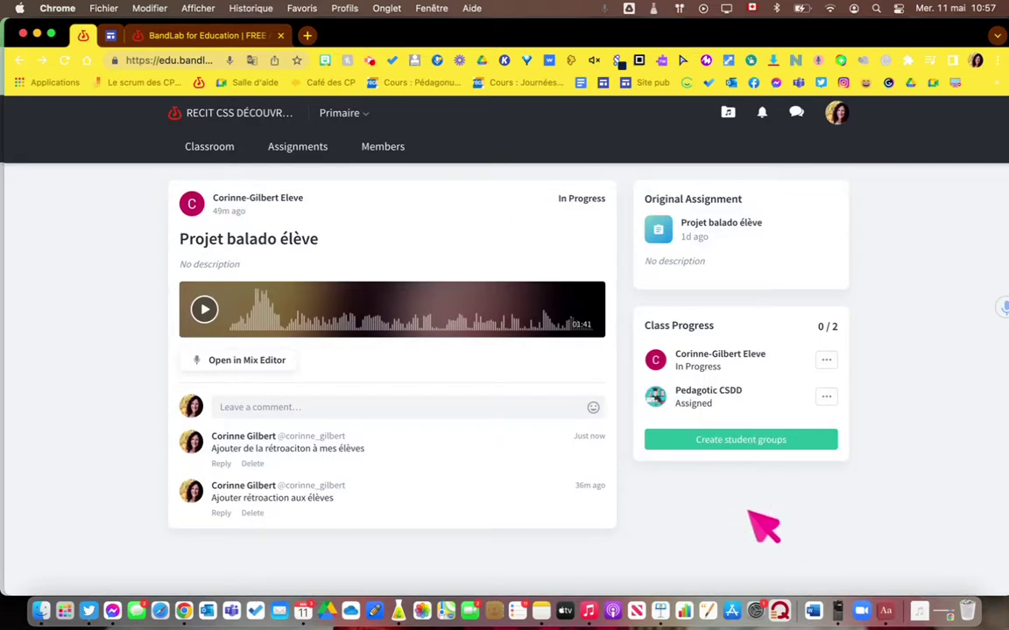
Return to the Primaire class and view its code and link for adding students.
left_click(218, 113)
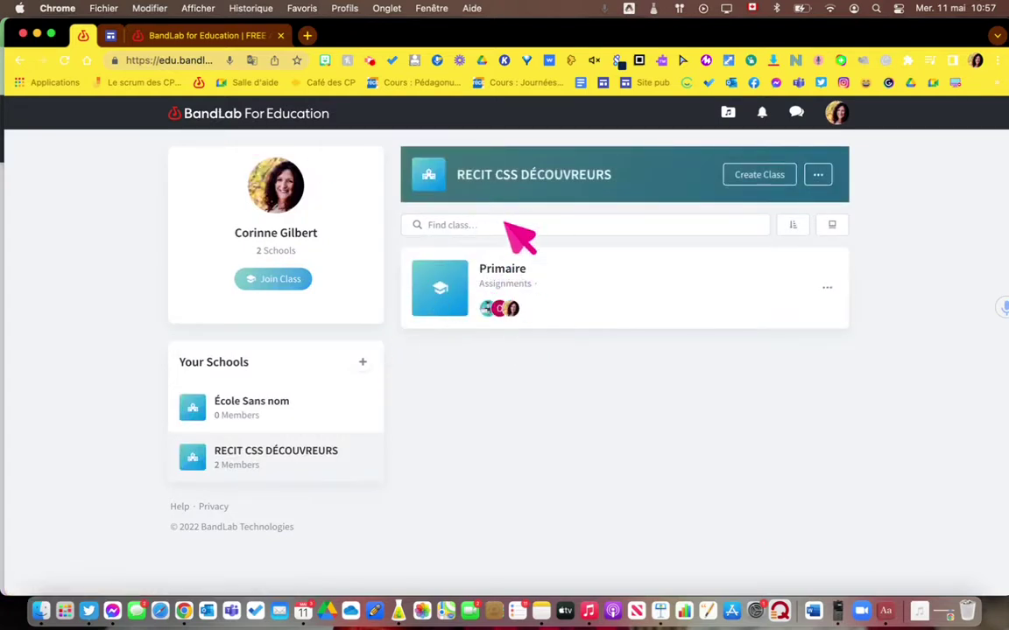
left_click(497, 271)
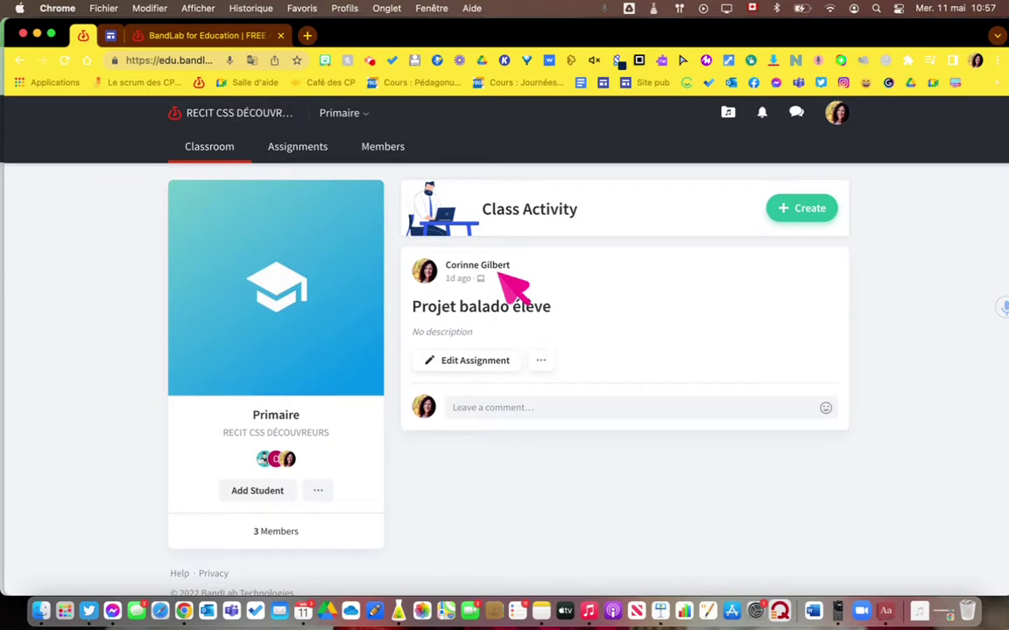
left_click(265, 493)
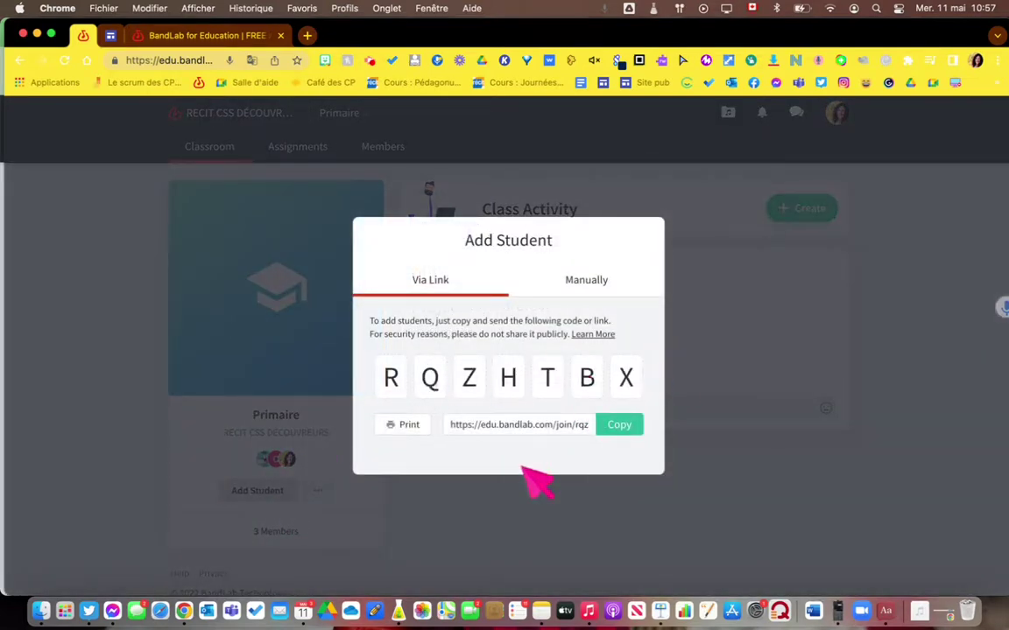
left_click(516, 504)
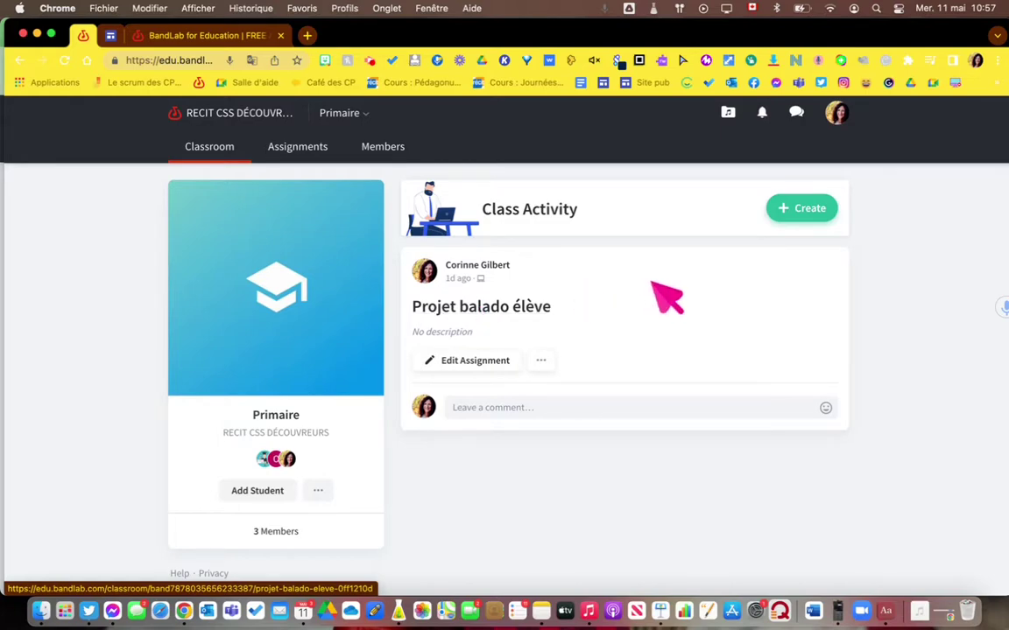
Create a new assignment in the Primaire class with the title "Nouvelle activité".
left_click(802, 215)
left_click(772, 279)
left_click(434, 288)
key("super+a")
type("T")
key("BackSpace")
type("N")
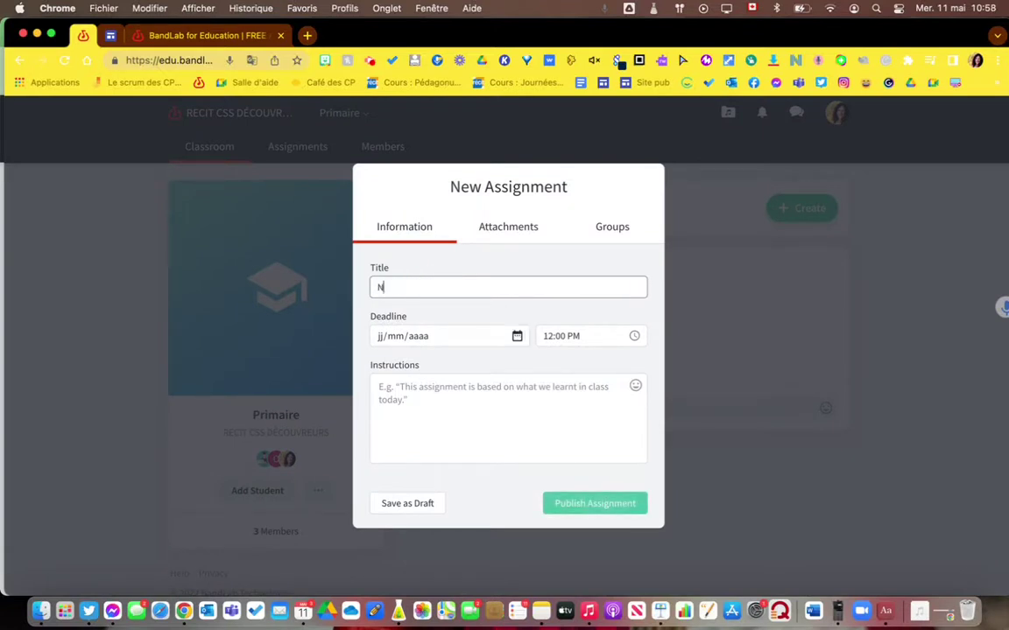
type("ouvelle activité")
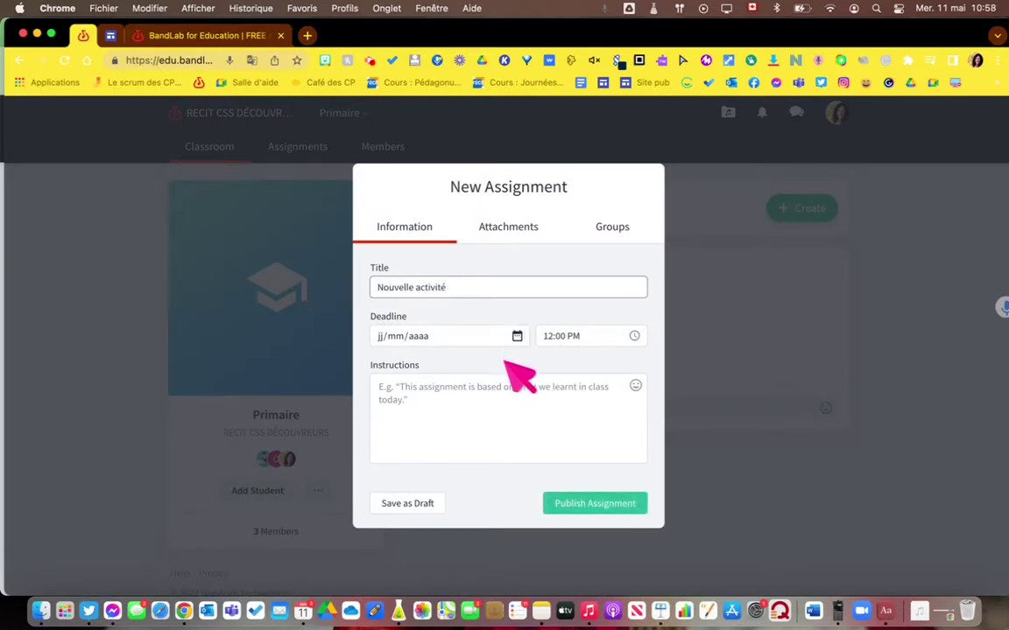
Set the assignment's deadline date to 22/05/2022 and start entering members for its first student group.
left_click(518, 338)
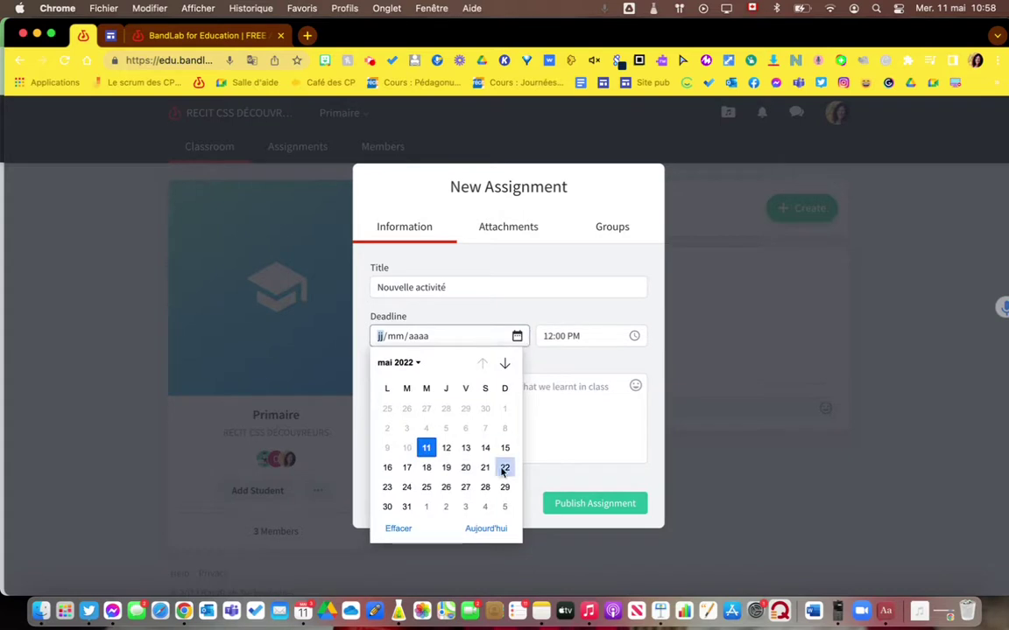
left_click(505, 467)
left_click(612, 229)
left_click(547, 378)
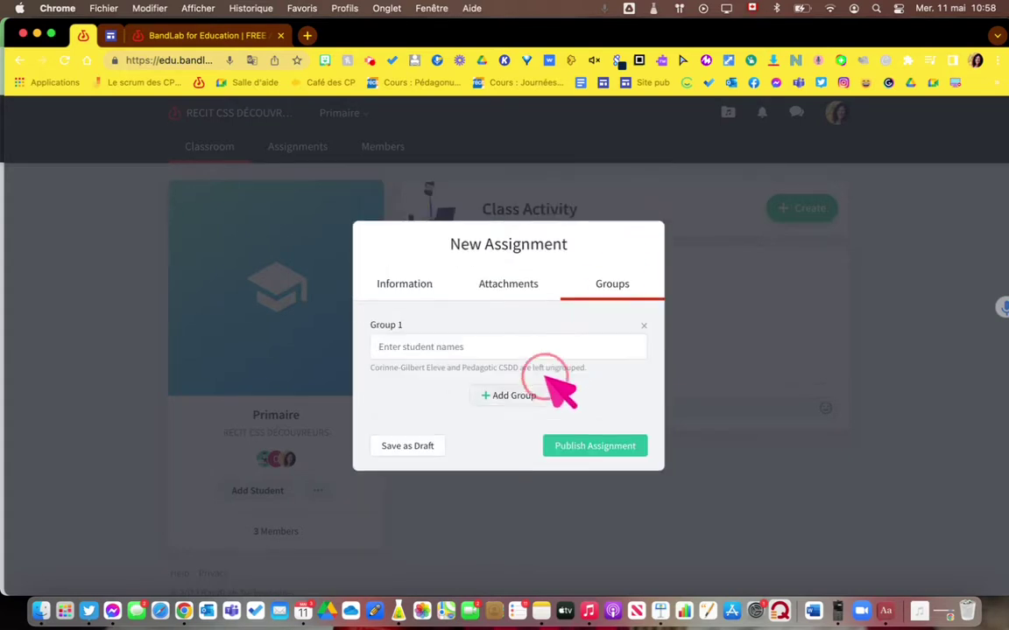
type("Group")
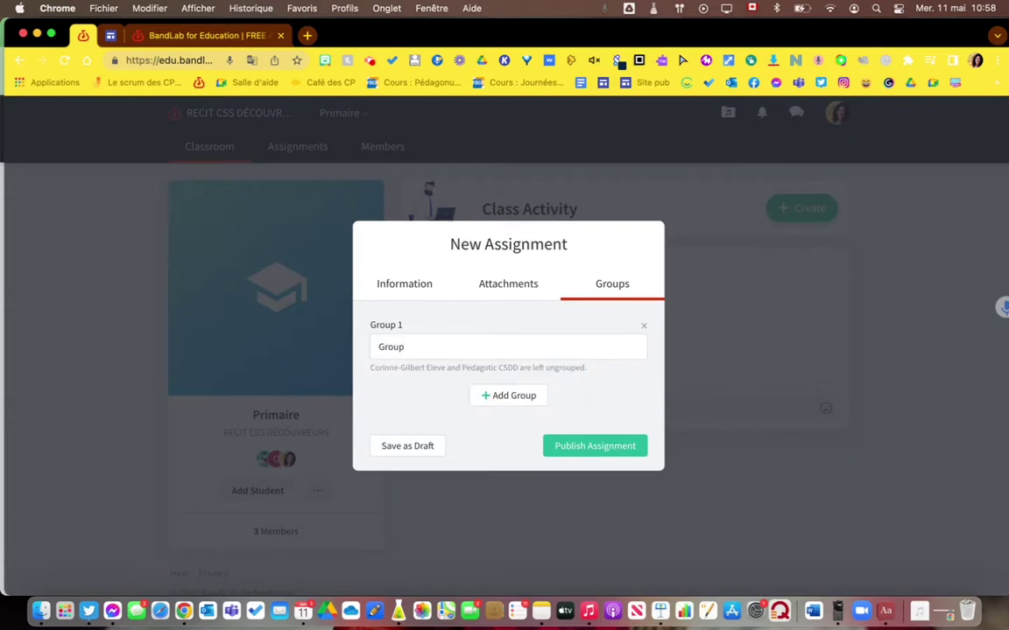
key("BackSpace")
key("BackSpace")
key("BackSpace")
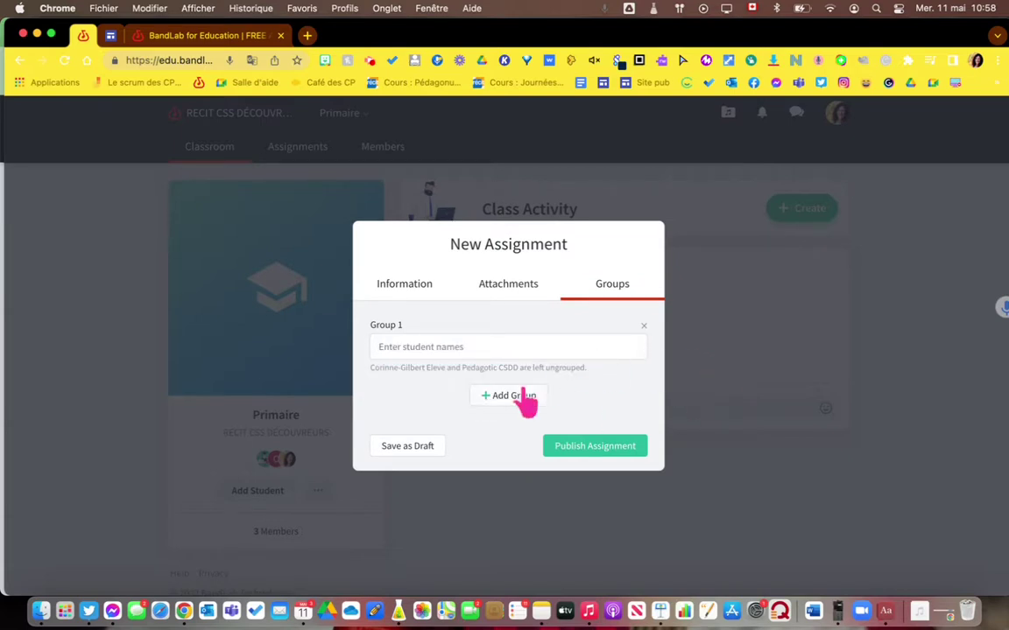
type("Équipe")
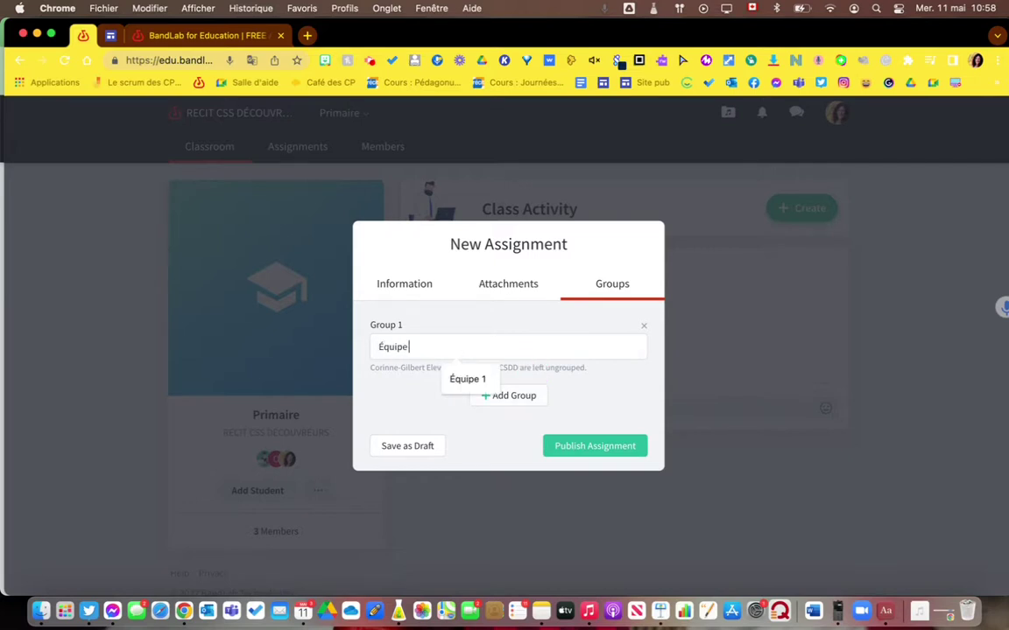
type(" 1")
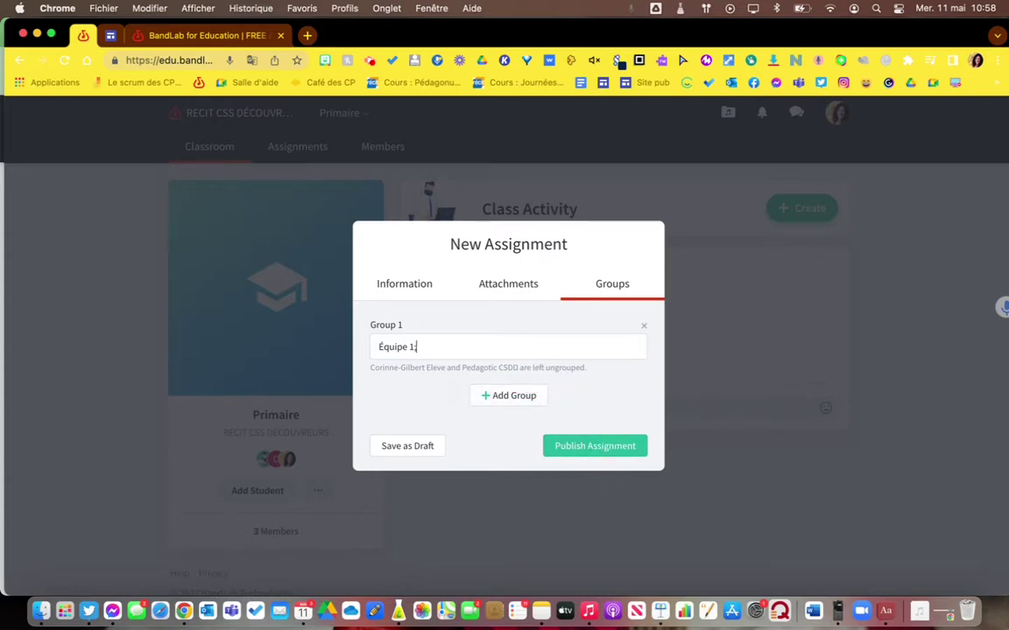
key("BackSpace")
key("BackSpace")
key("BackSpace")
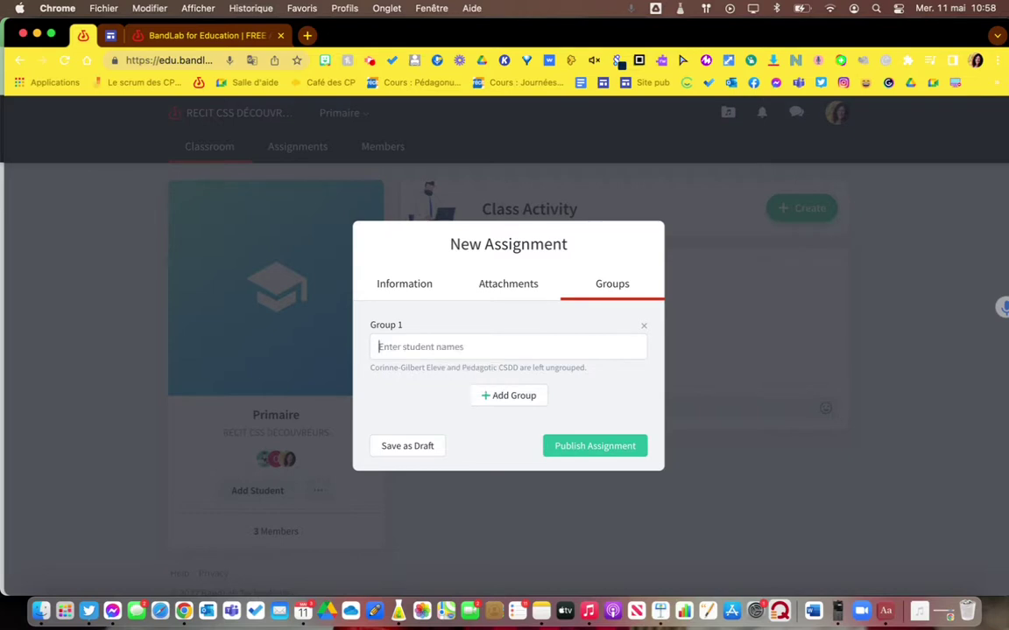
Add both students of the class to Group 1 of the new assignment.
type("cor")
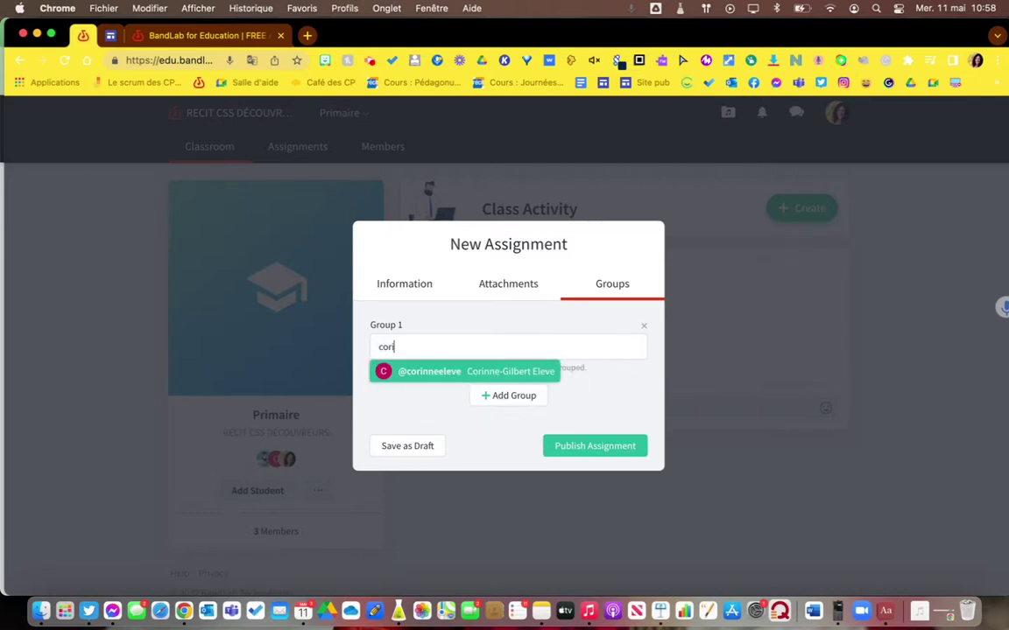
type("i")
key("Return")
type("ped")
key("Return")
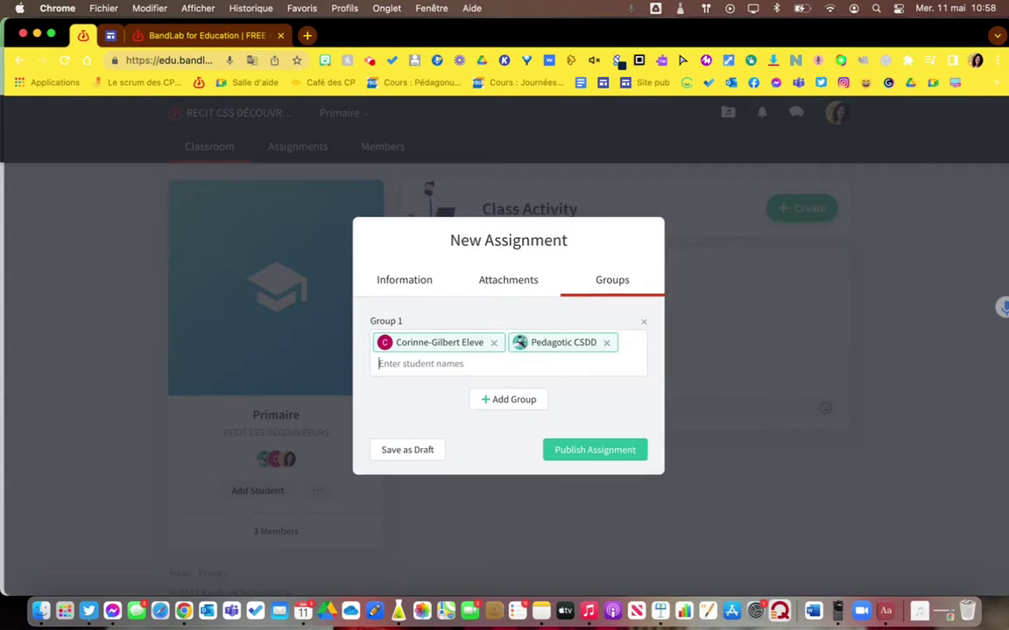
Try to add a student already in Group 1 to a second group of the assignment.
left_click(525, 402)
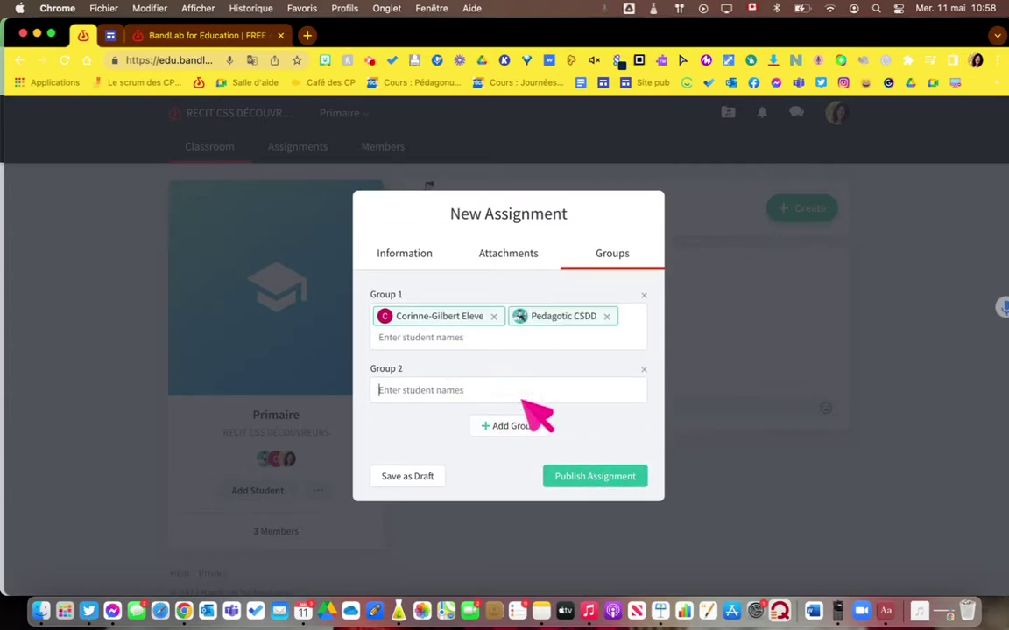
type("Cor")
key("BackSpace")
key("BackSpace")
key("BackSpace")
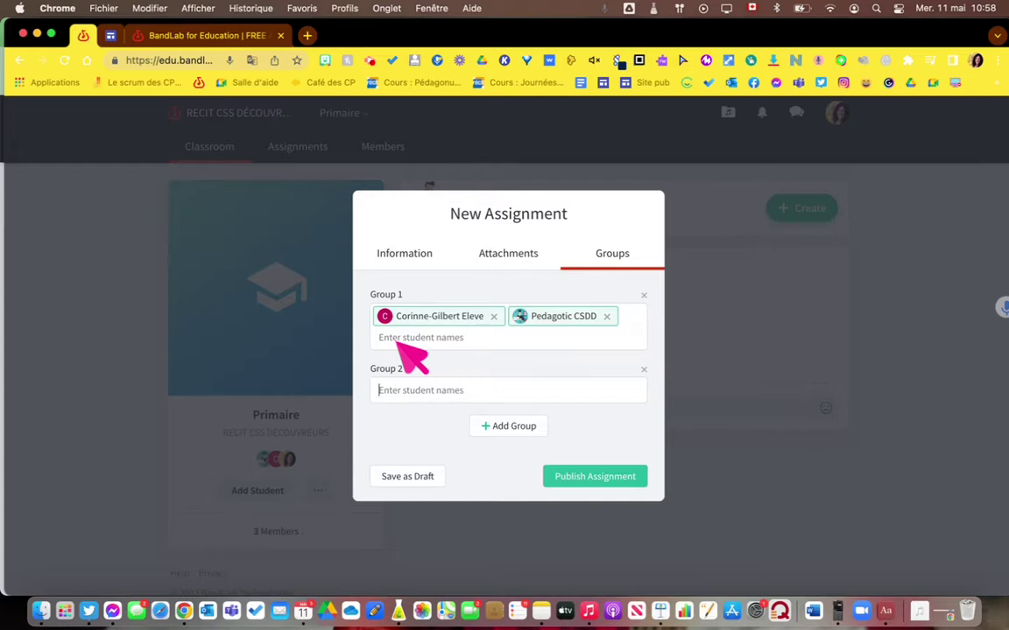
Publish the "Nouvelle activité" assignment, then view its student groups editor and leave it without saving.
left_click(611, 476)
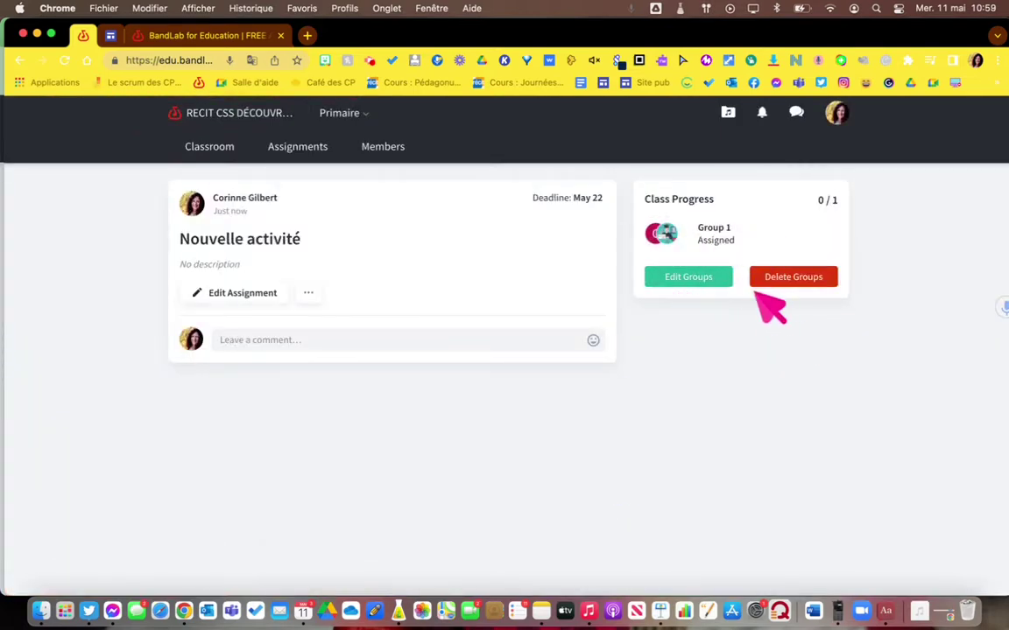
left_click(690, 282)
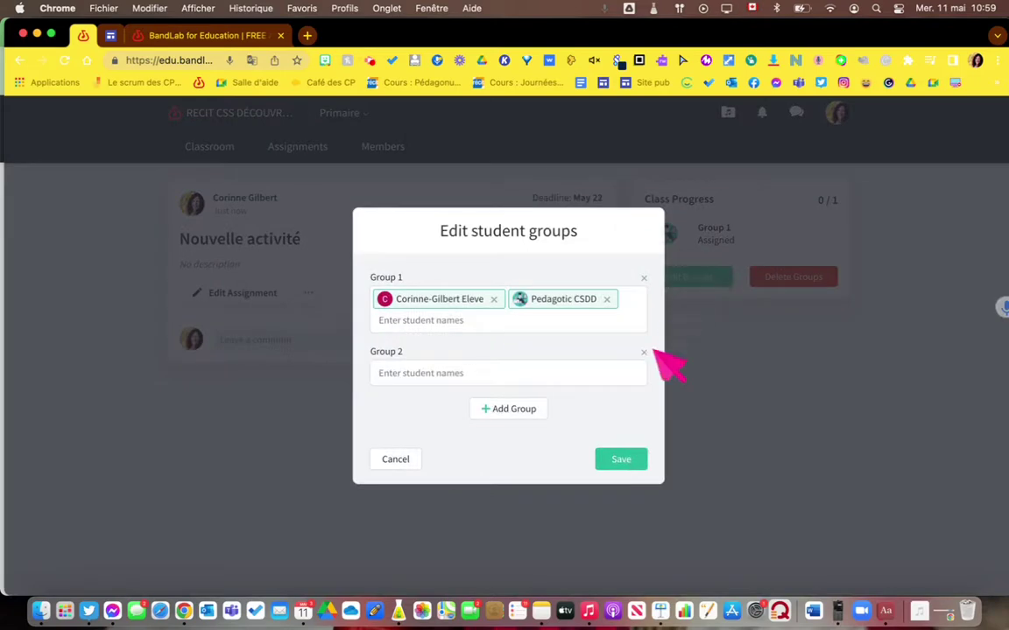
left_click(392, 460)
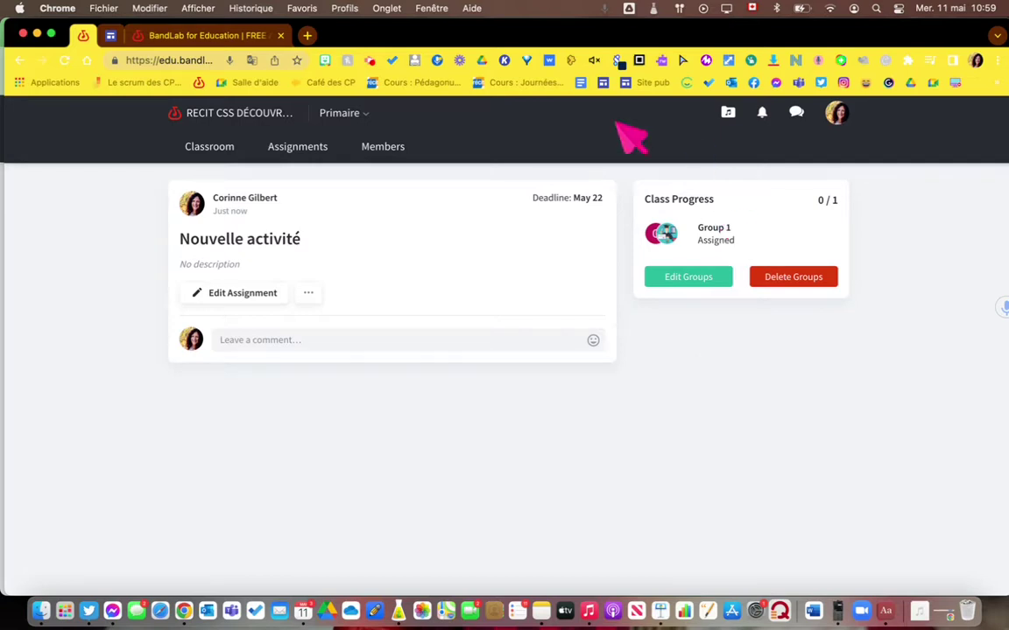
Return to the Primaire class through the school's class list and browse its posted assignments.
left_click(206, 123)
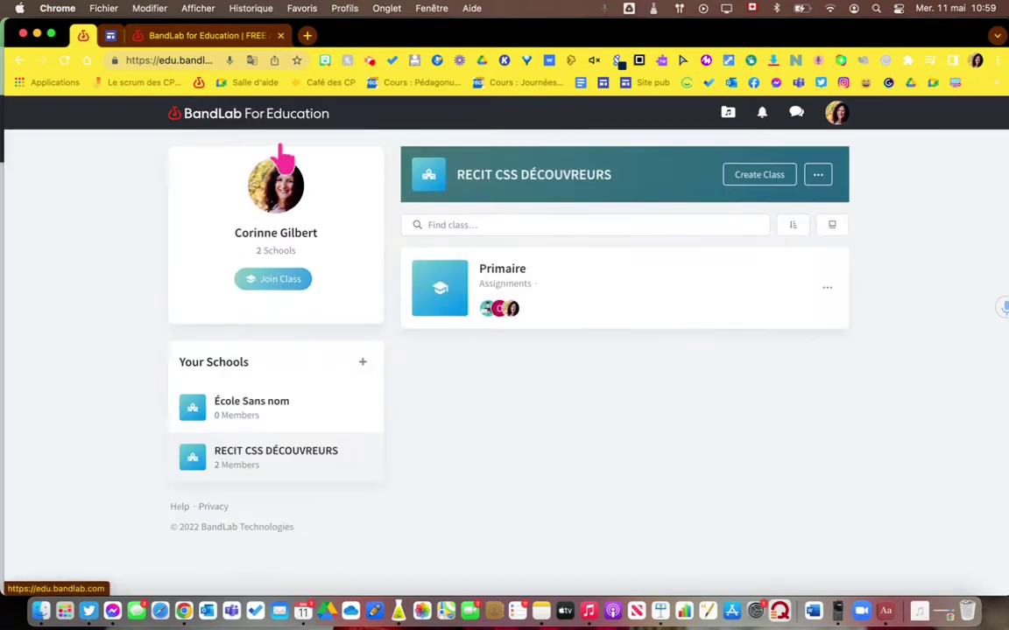
left_click(496, 273)
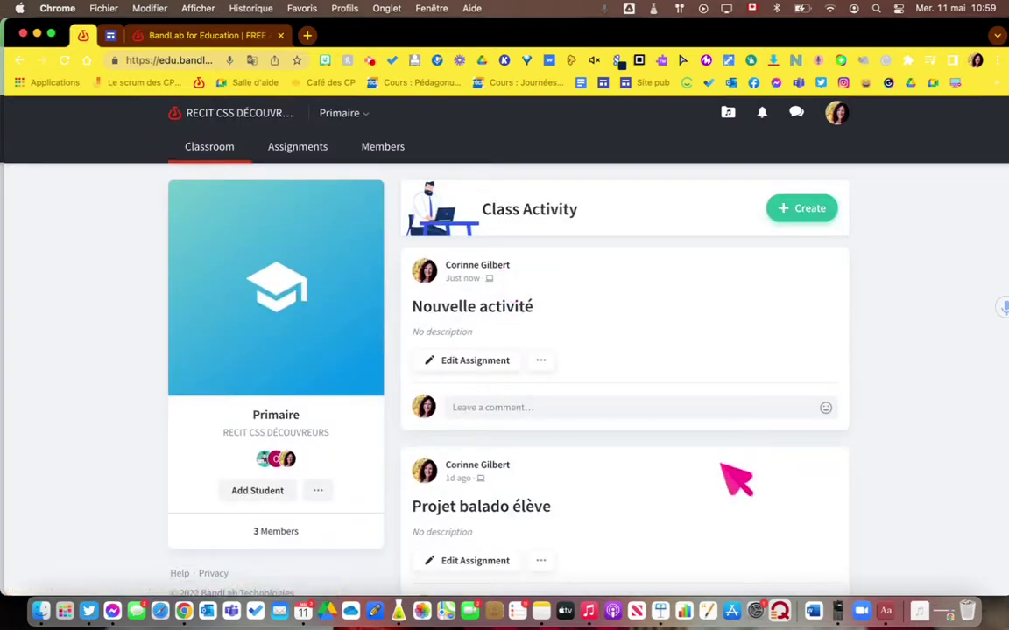
scroll(735, 478, "down", 2)
scroll(735, 478, "up", 2)
scroll(646, 478, "down", 2)
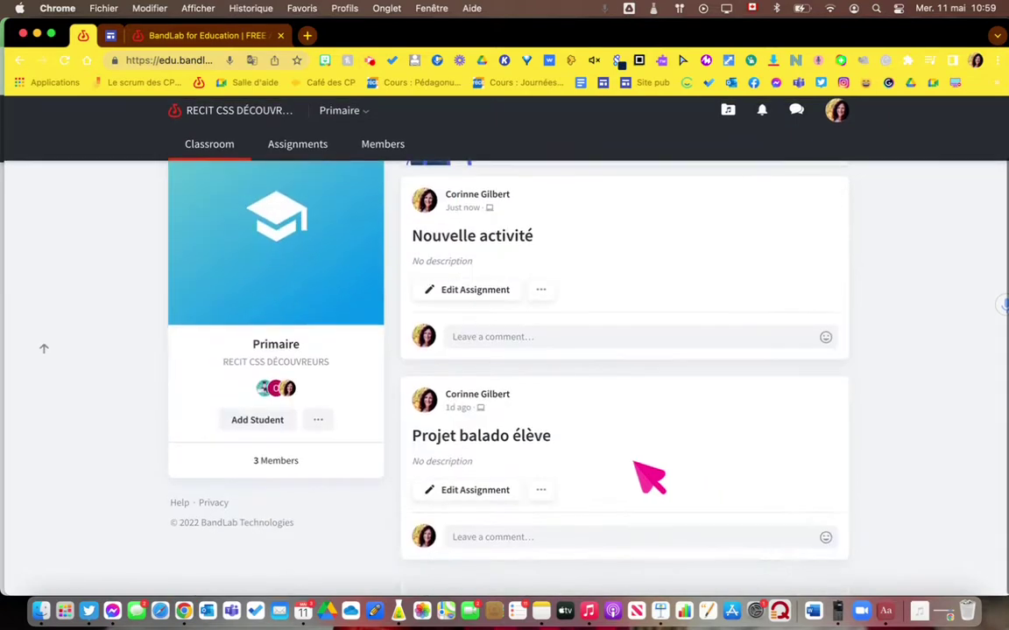
Start sharing the "Projet balado élève" assignment to Google Classroom.
left_click(542, 493)
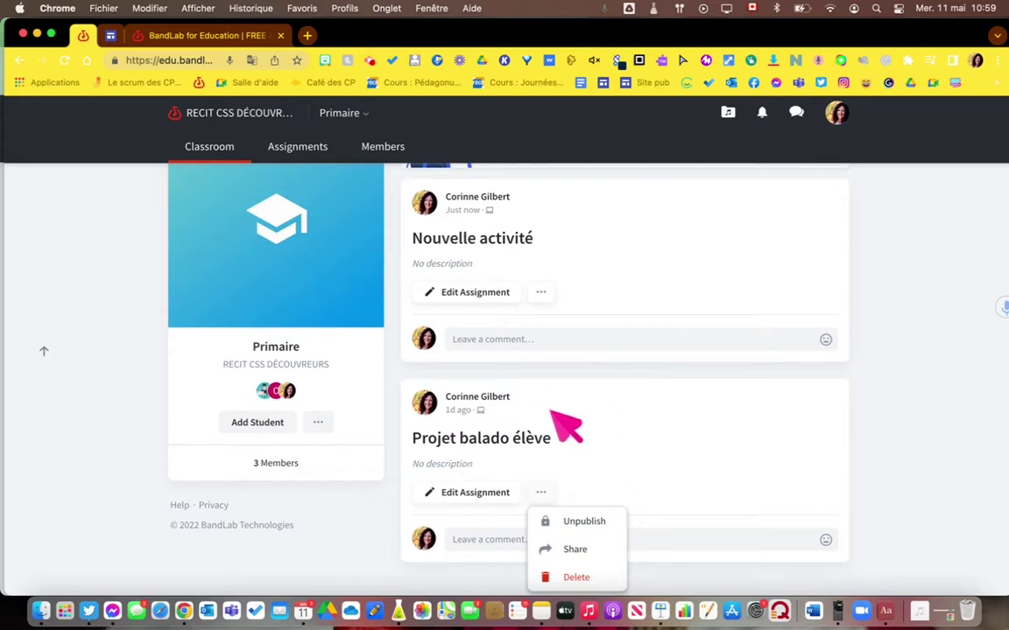
left_click(531, 413)
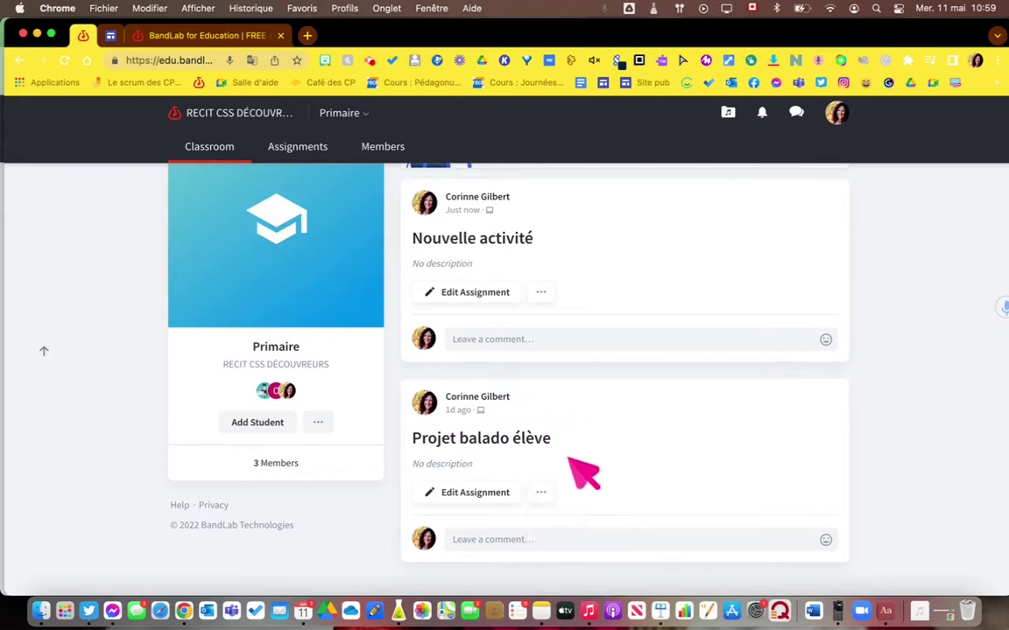
left_click(536, 492)
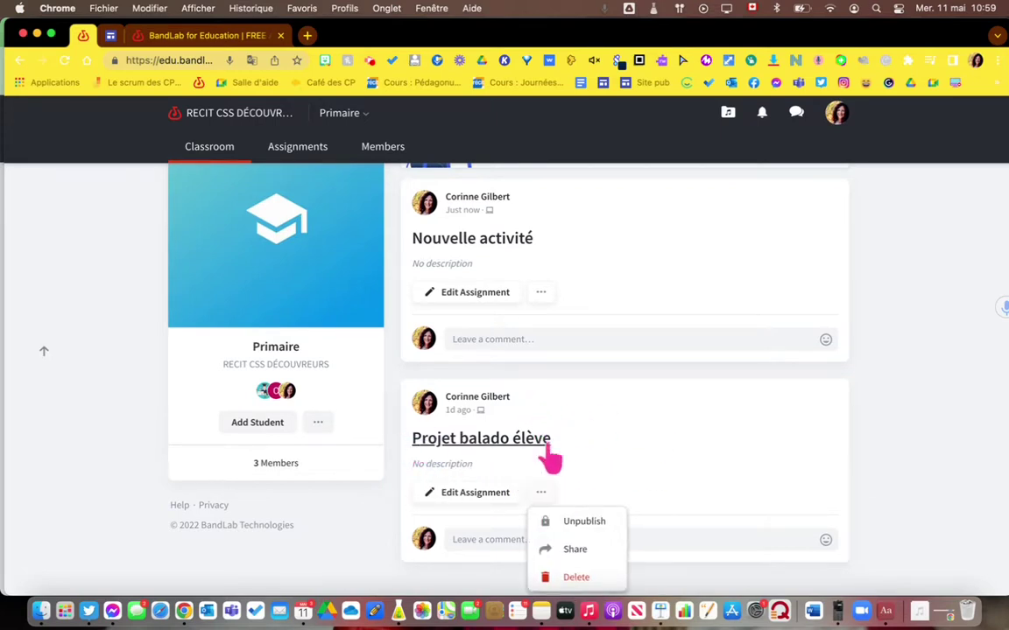
left_click(581, 549)
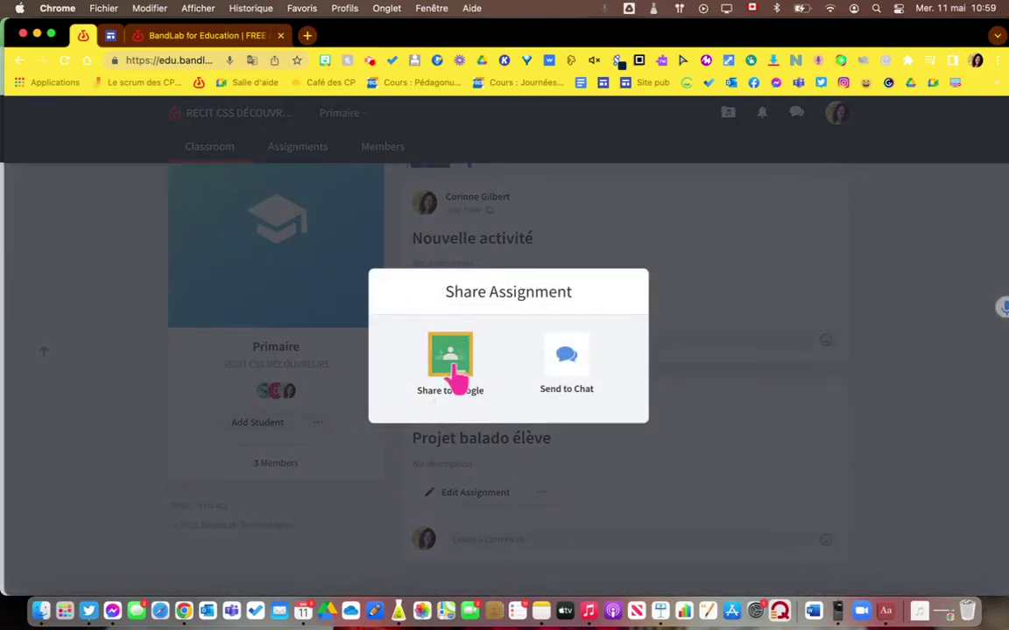
left_click(454, 368)
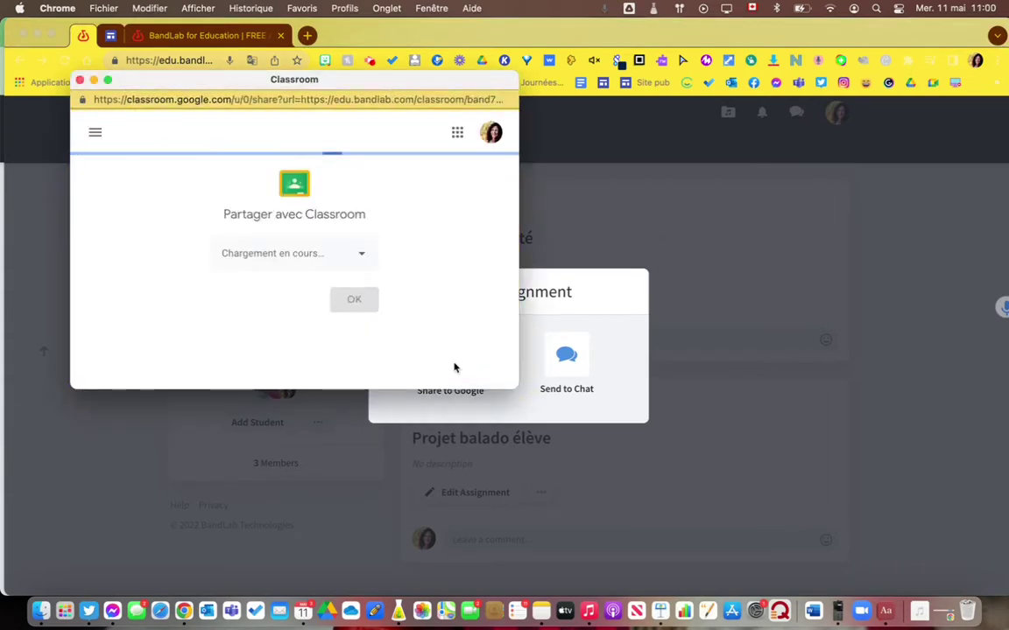
Choose the teacher's own class as the Classroom destination and the action "Élaborer un devoir", and continue to the assignment form.
left_click(363, 256)
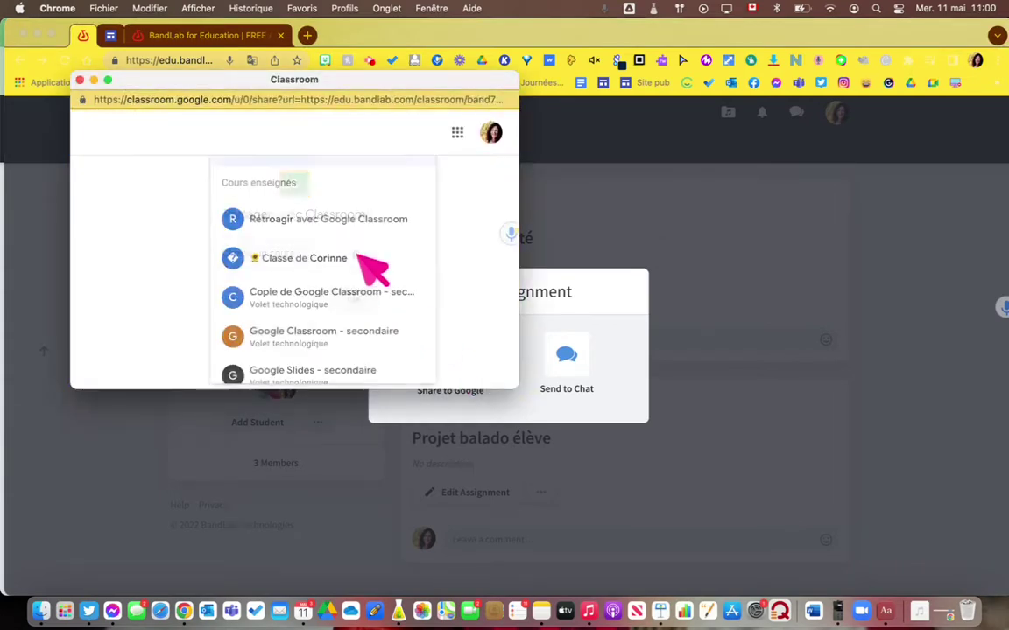
left_click(328, 259)
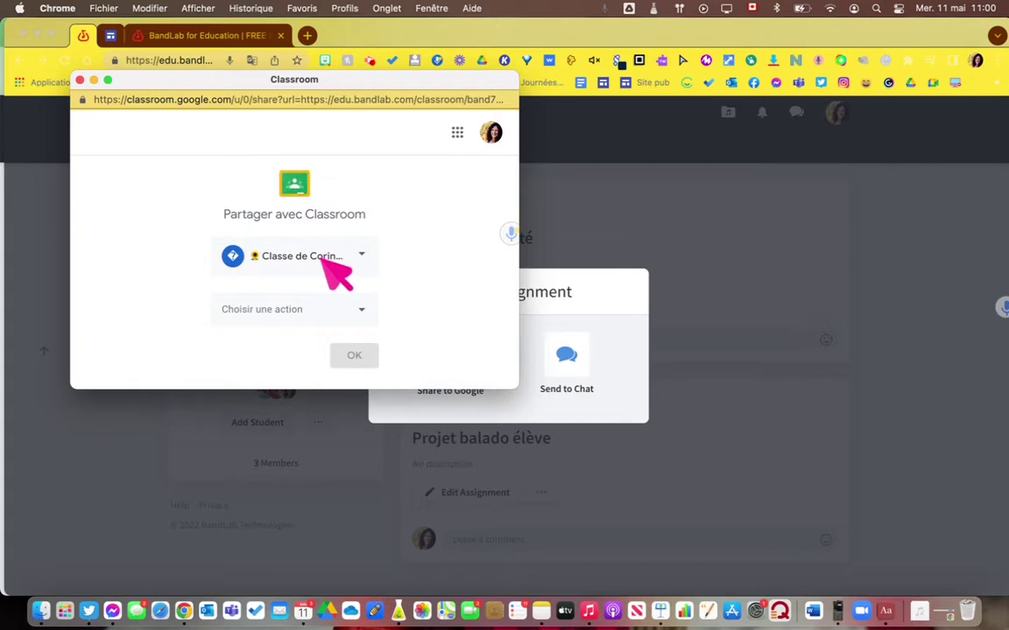
left_click(347, 300)
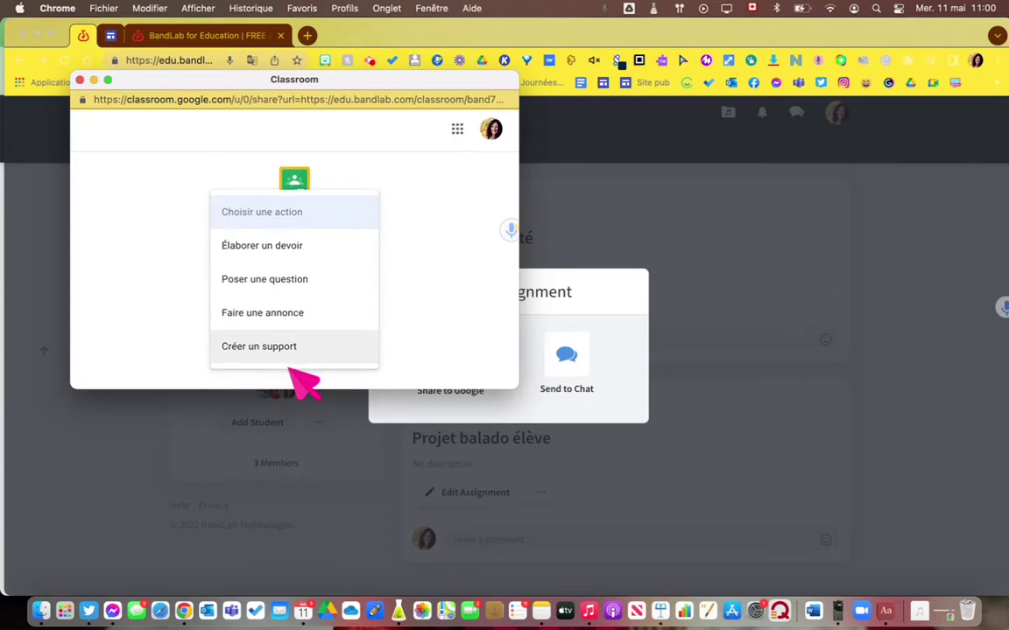
left_click(288, 255)
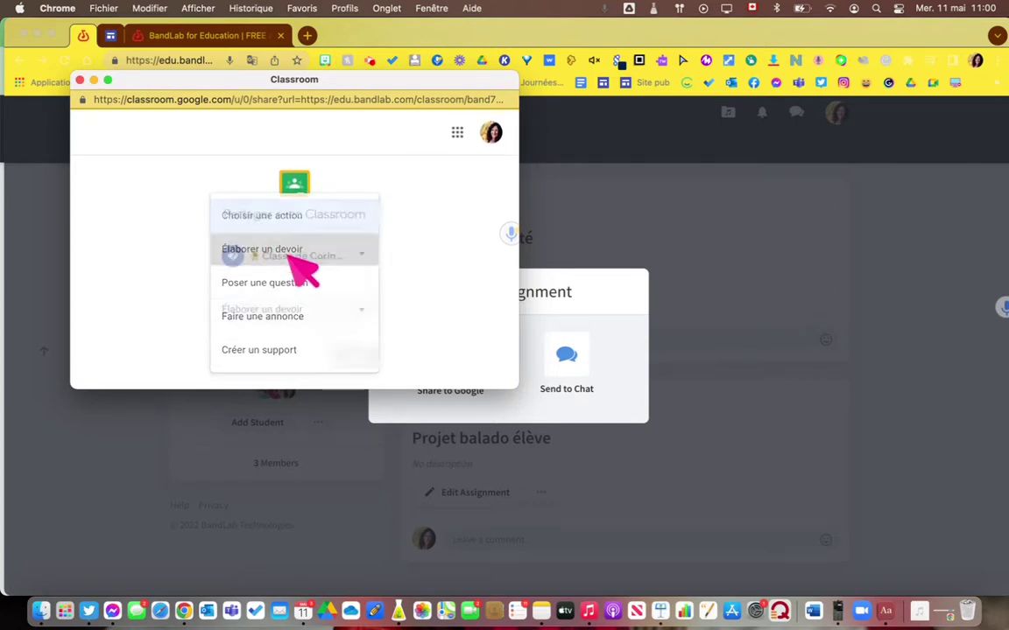
left_click(355, 354)
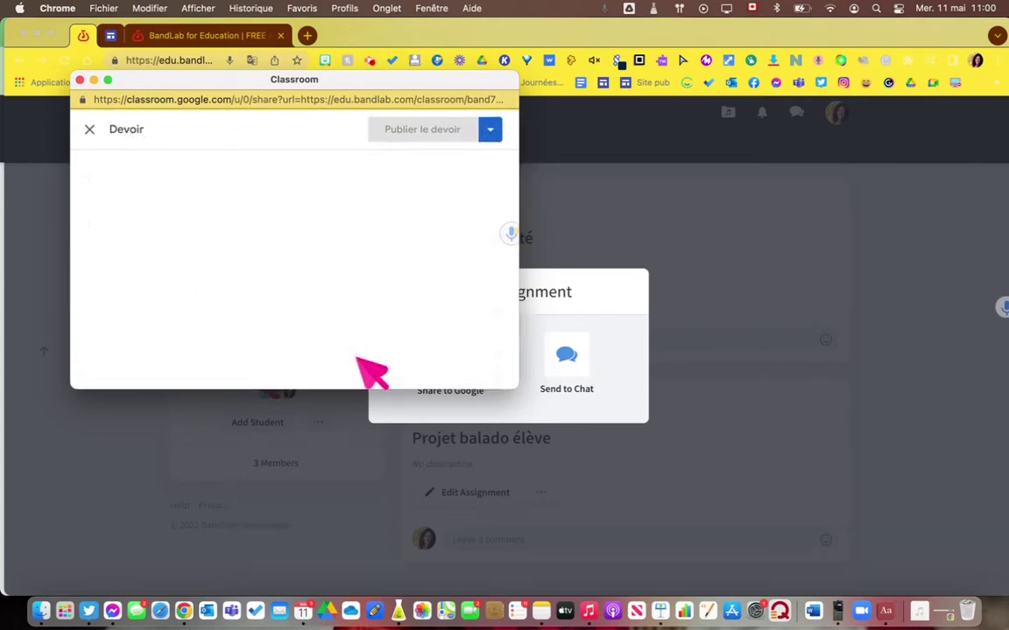
Assign the theme "Rétroagir dans Classroom" to the Classroom assignment and publish it.
scroll(260, 334, "down", 3)
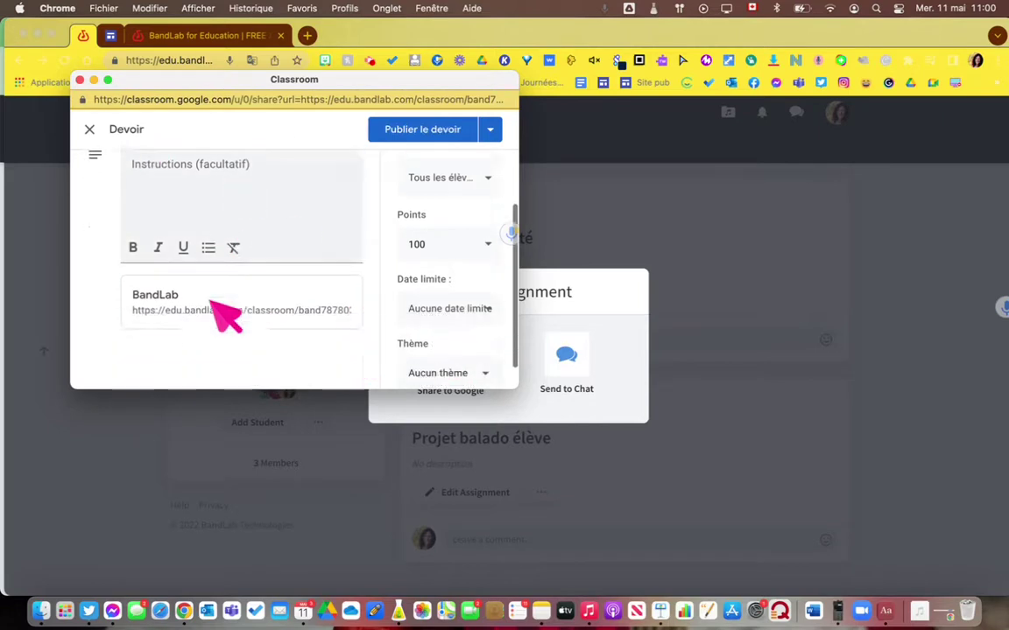
scroll(214, 304, "up", 3)
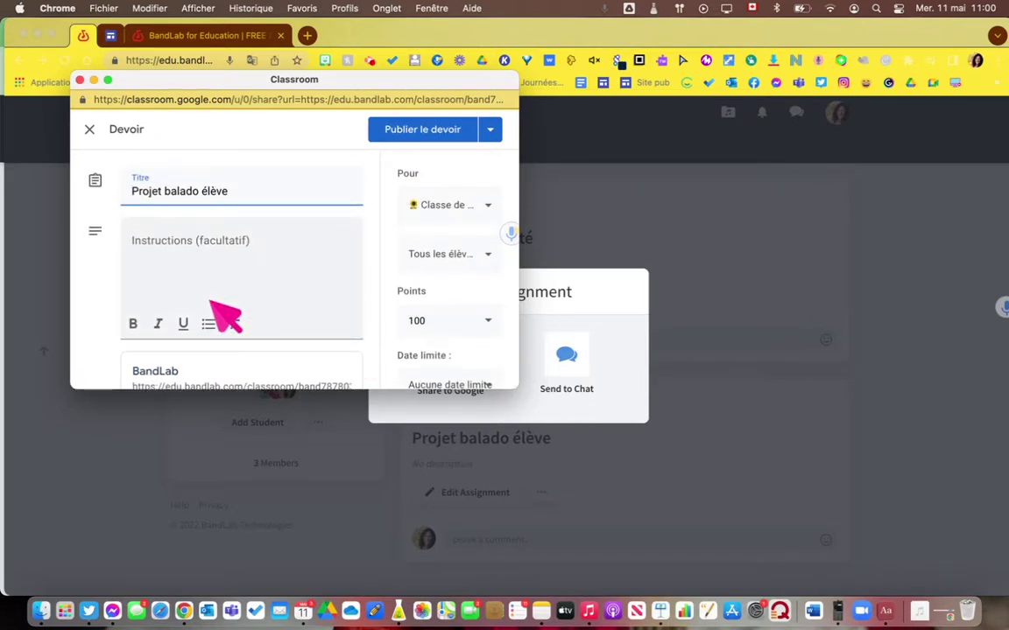
scroll(420, 275, "down", 3)
left_click(473, 349)
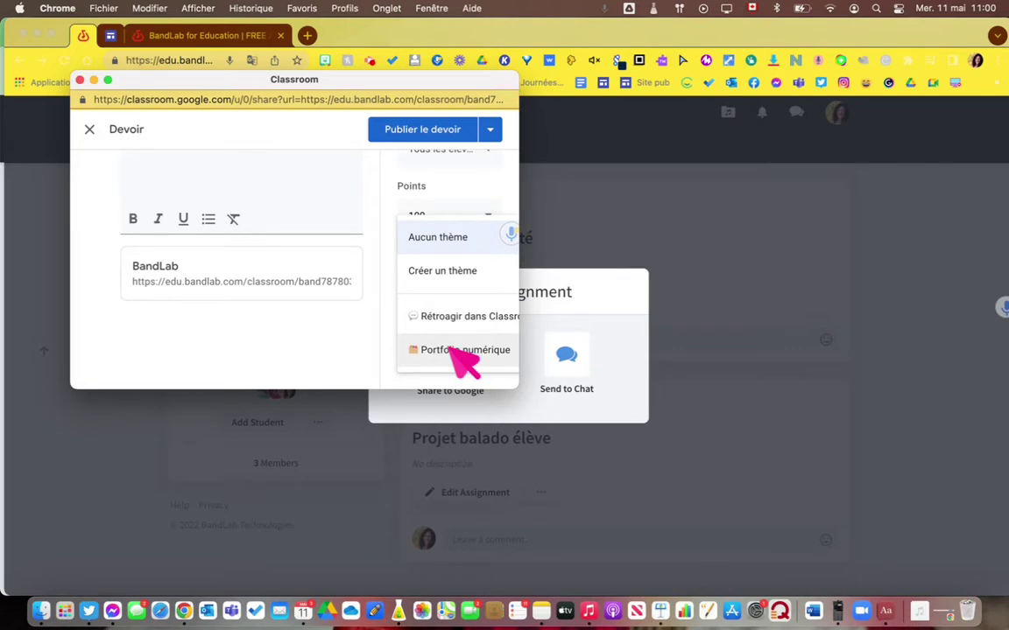
left_click(460, 316)
scroll(302, 322, "up", 3)
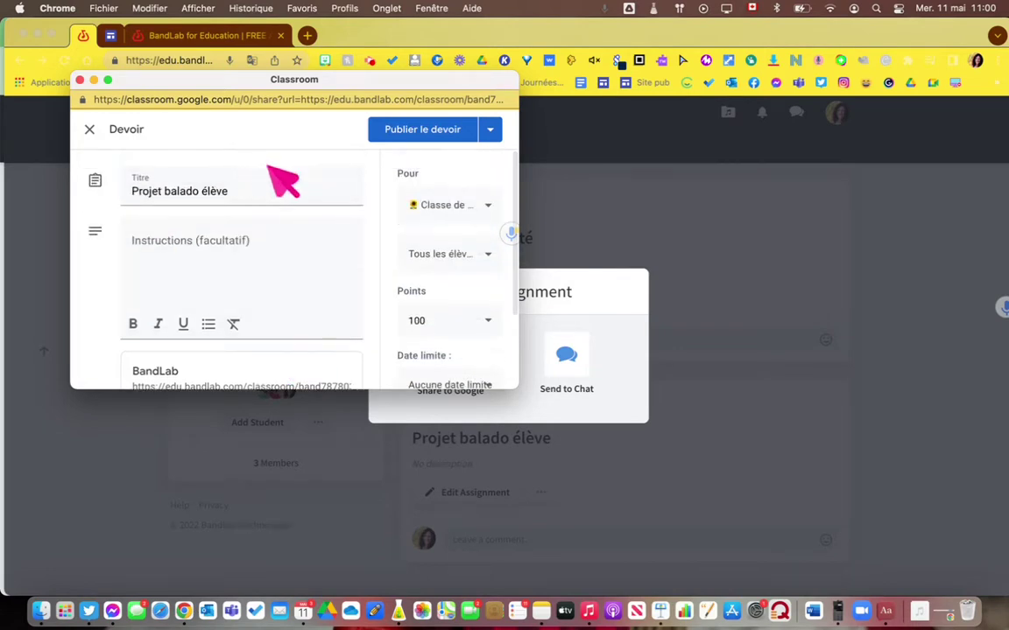
left_click(427, 130)
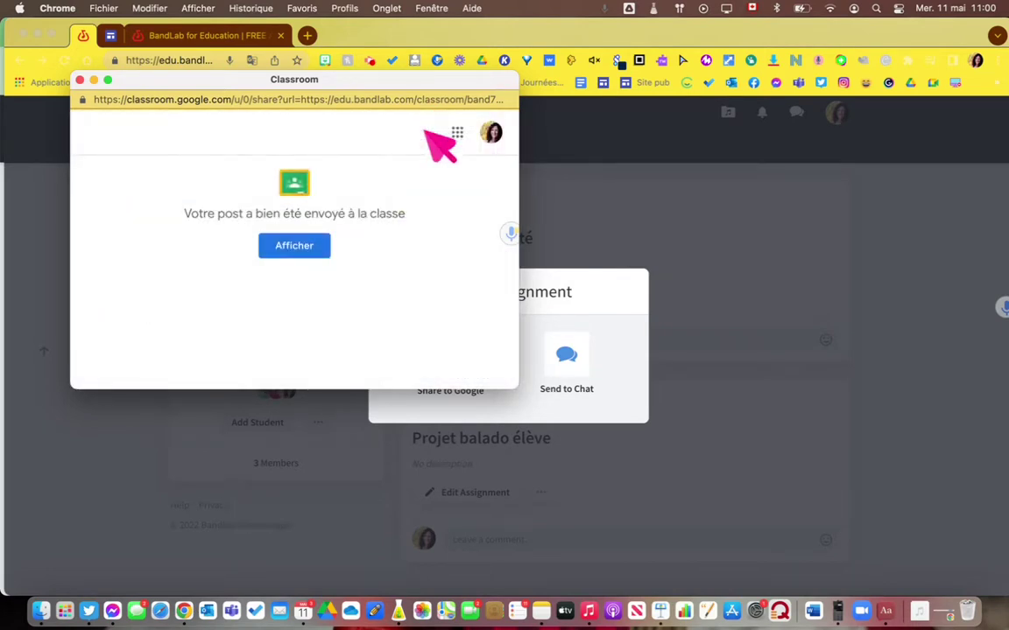
View the "Projet balado élève" post under "Rétroagir dans Classroom" in Google Classroom and open its student work page.
left_click(297, 248)
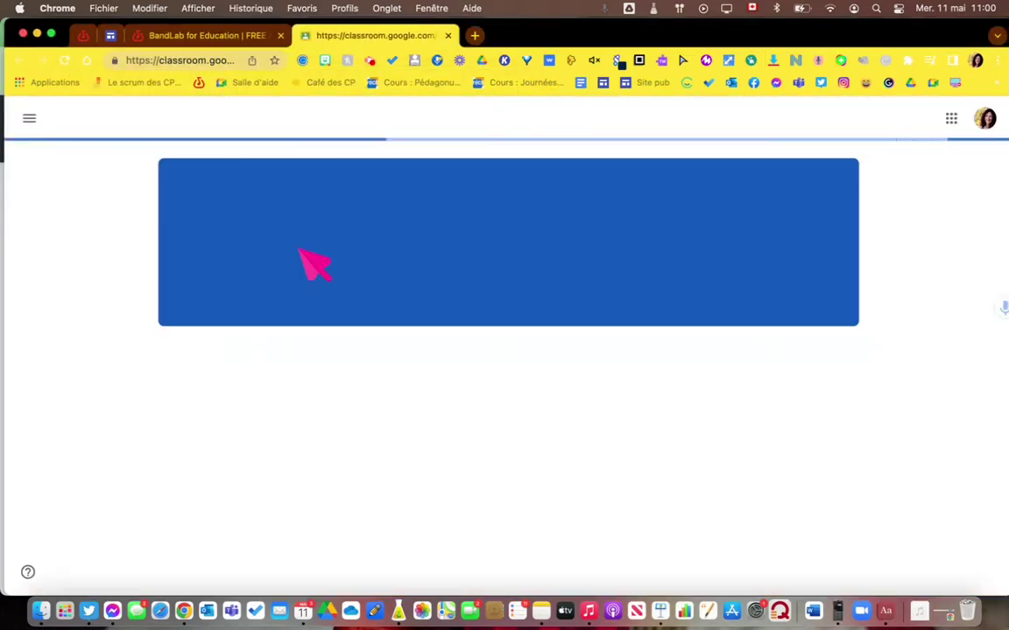
left_click(443, 133)
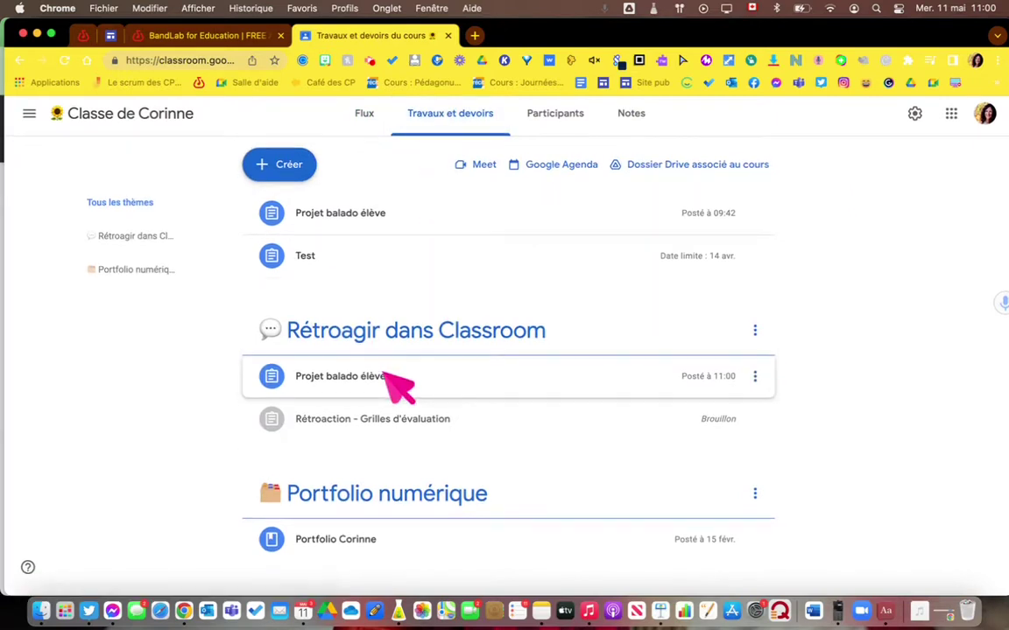
left_click(403, 390)
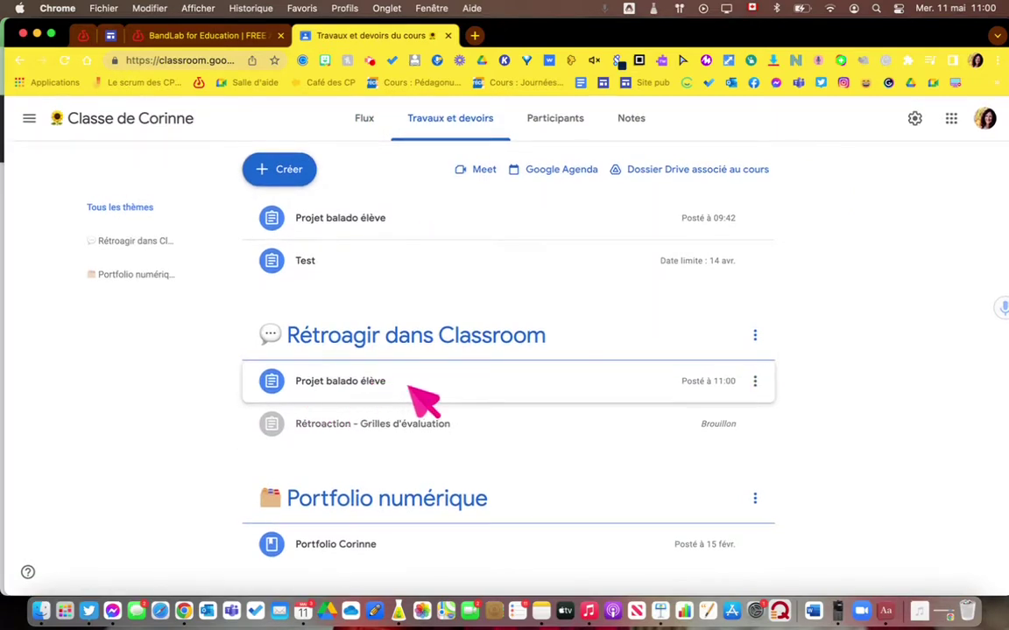
left_click(533, 380)
left_click(532, 380)
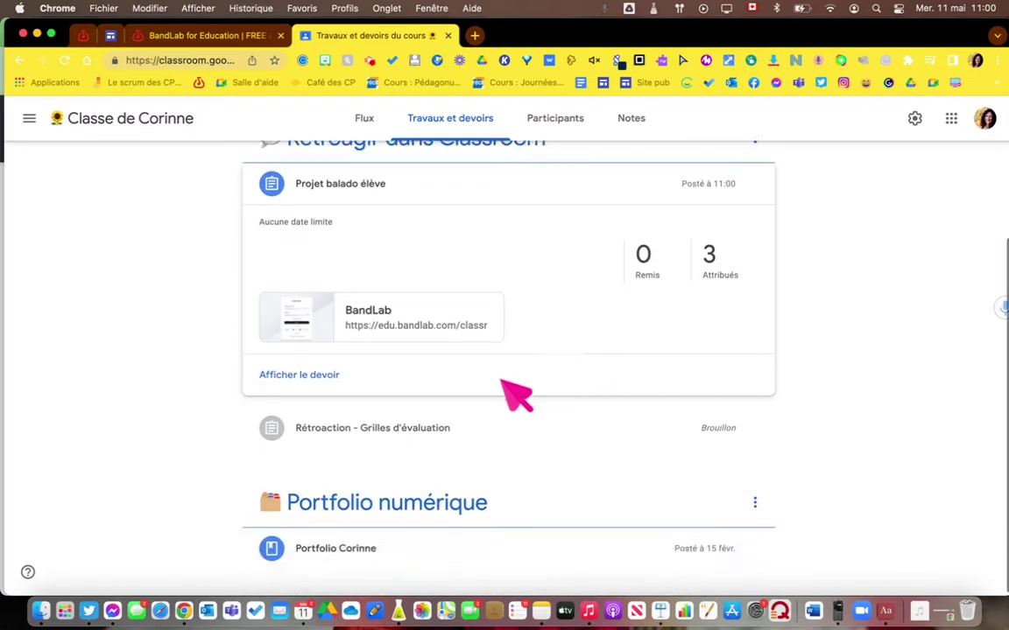
left_click(320, 376)
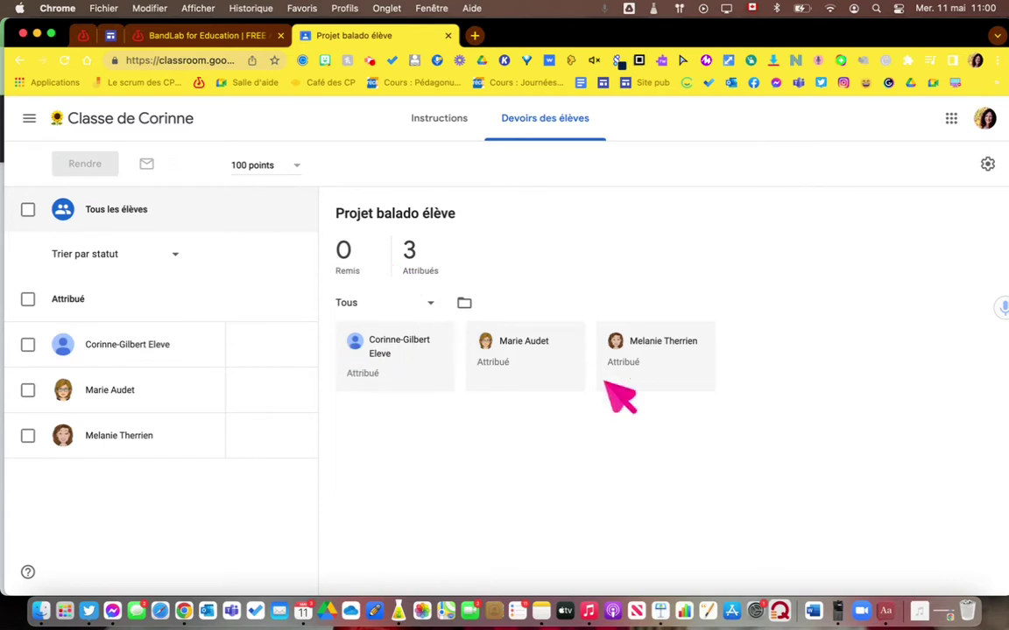
Go back to the Classroom coursework list, open the post's BandLab link and view the additional options of "Projet balado élève".
left_click(19, 59)
left_click(383, 515)
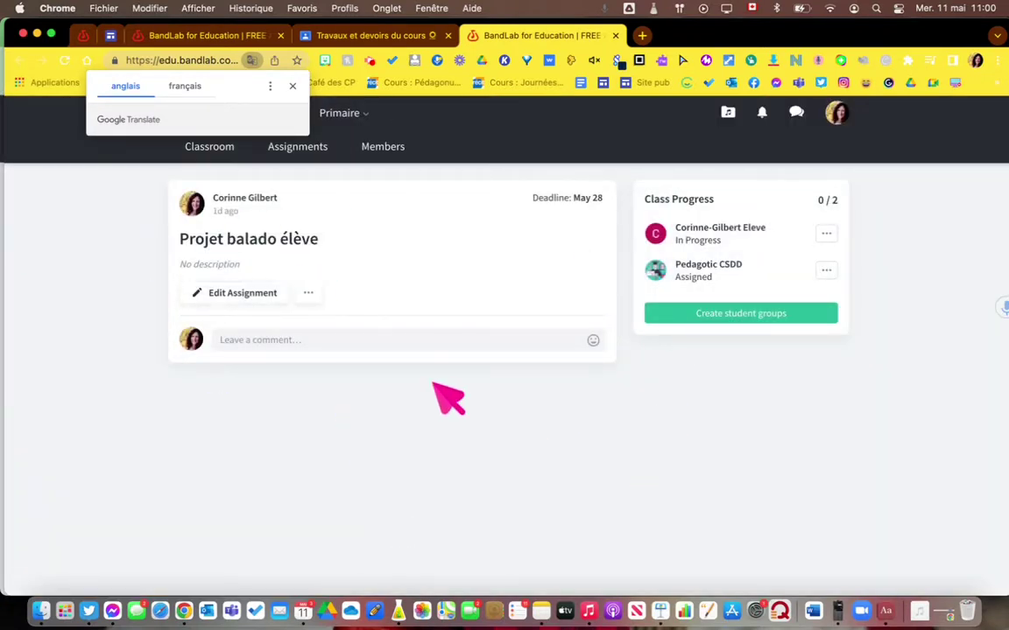
left_click(309, 293)
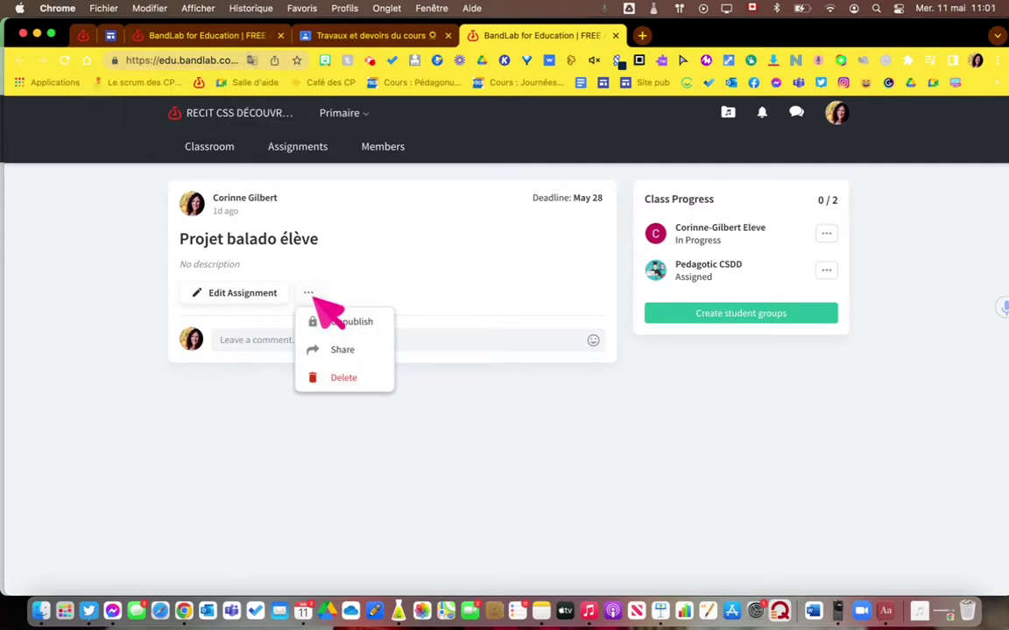
left_click(218, 470)
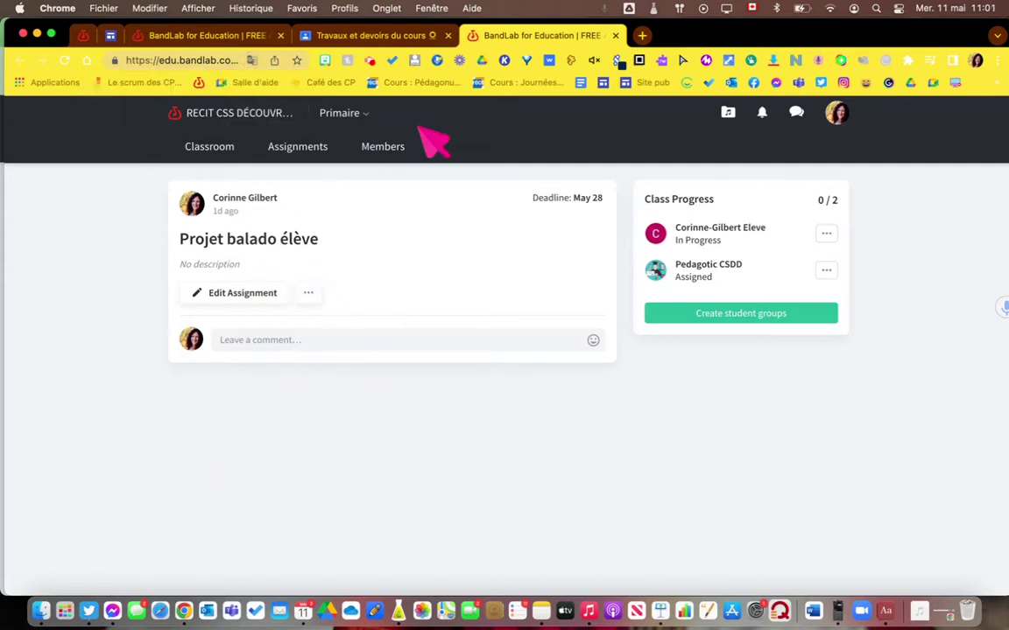
left_click(309, 293)
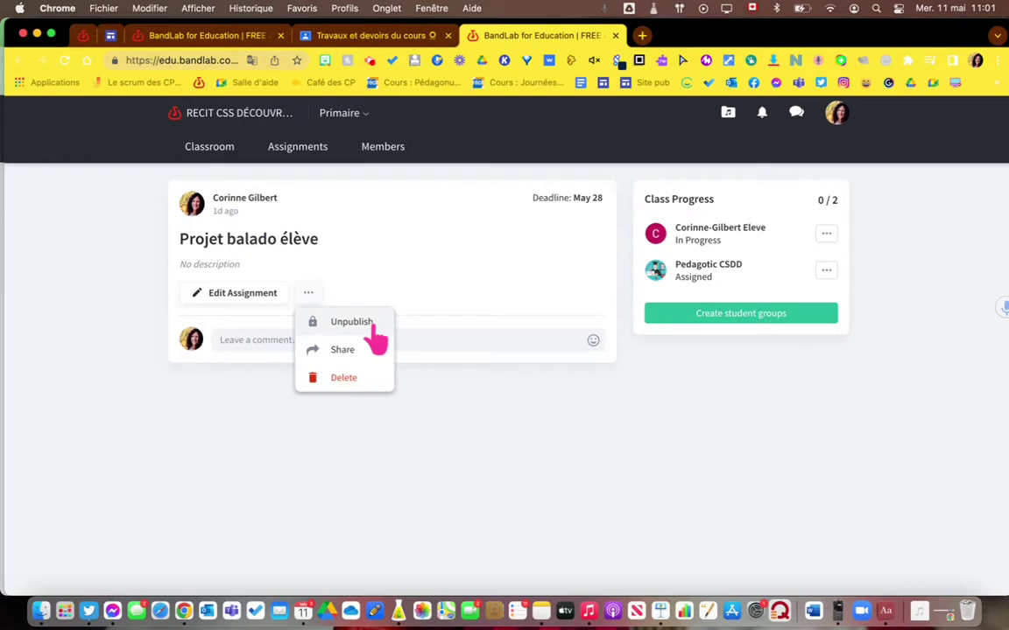
left_click(511, 469)
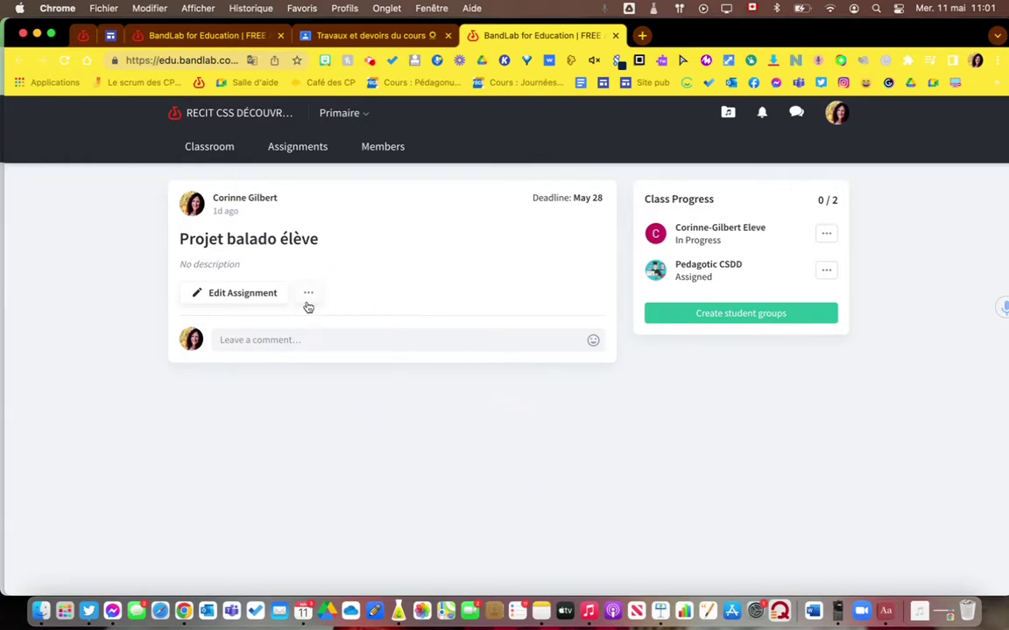
left_click(308, 295)
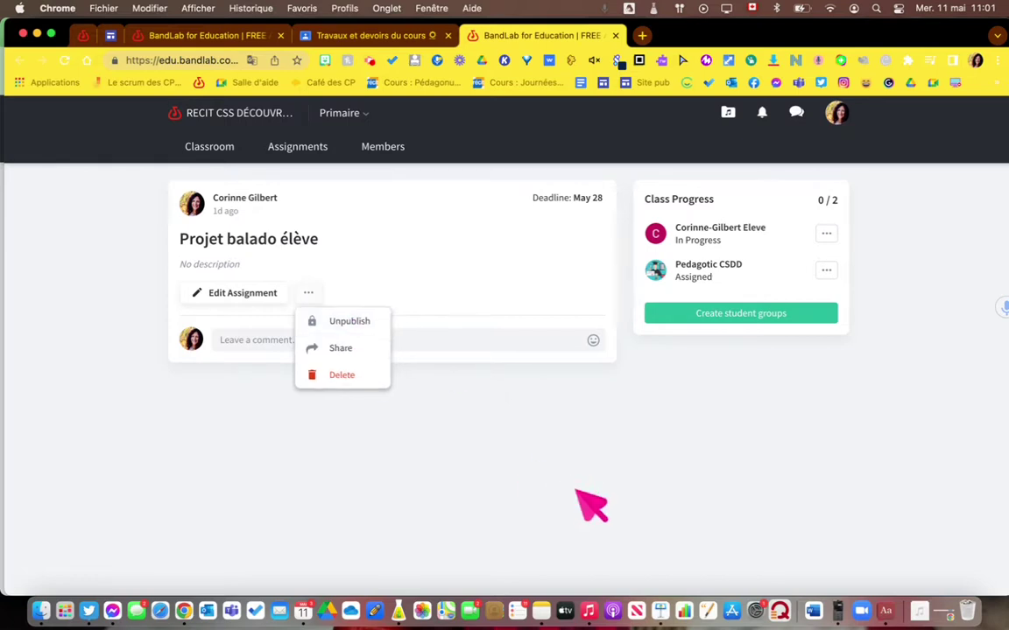
View the personal projects in My Library and return to the BandLab for Education home page.
left_click(837, 115)
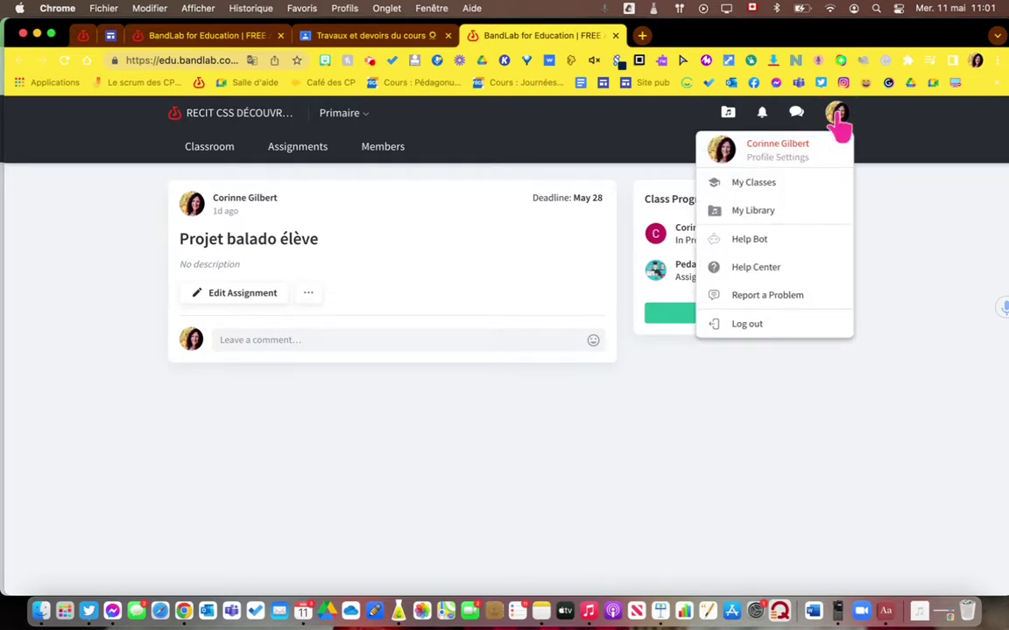
left_click(769, 219)
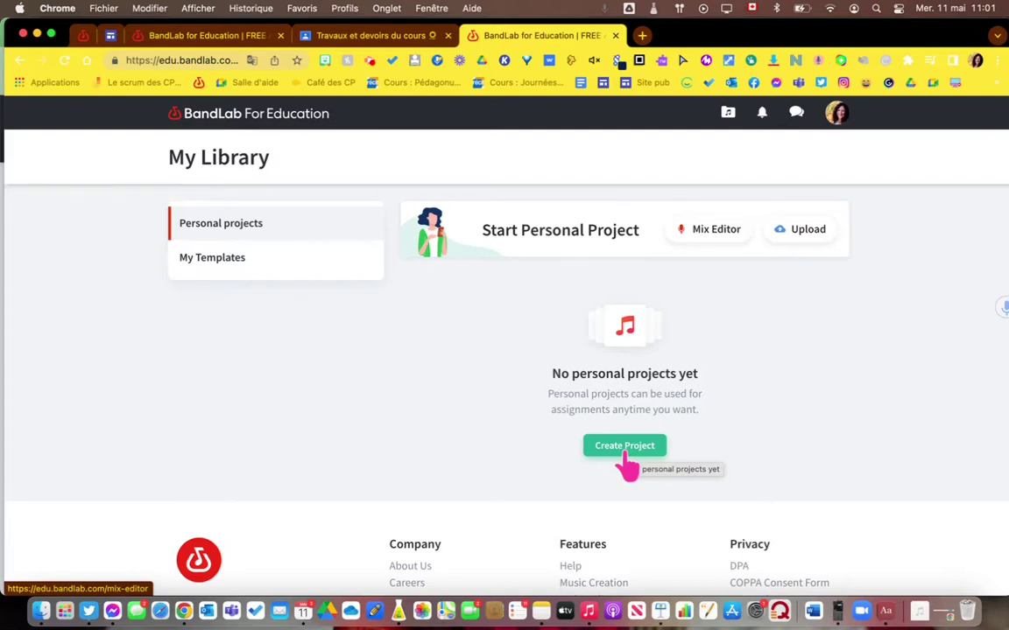
left_click(228, 123)
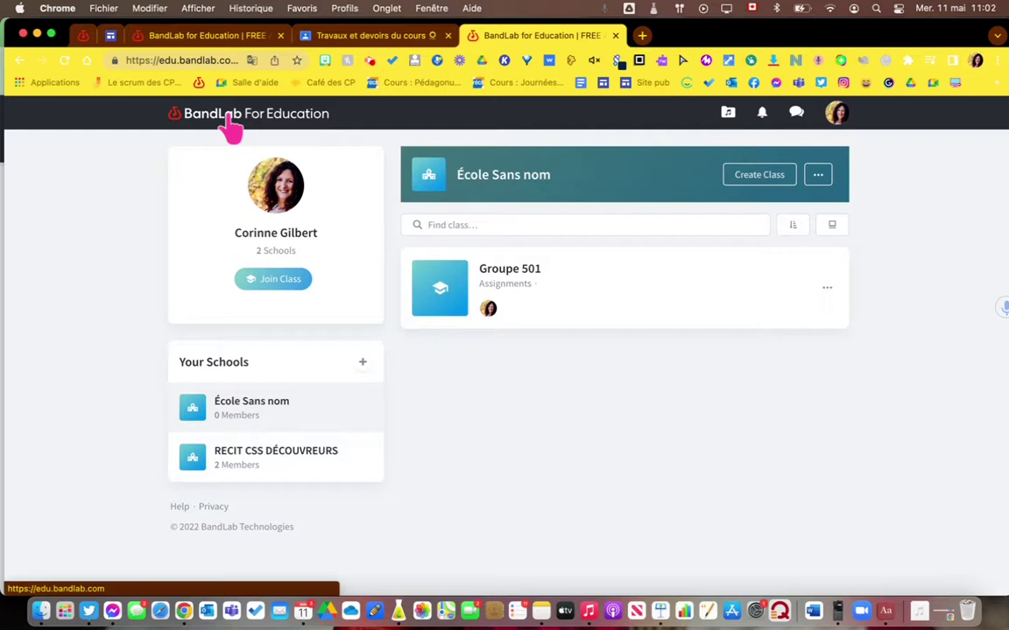
left_click(333, 62)
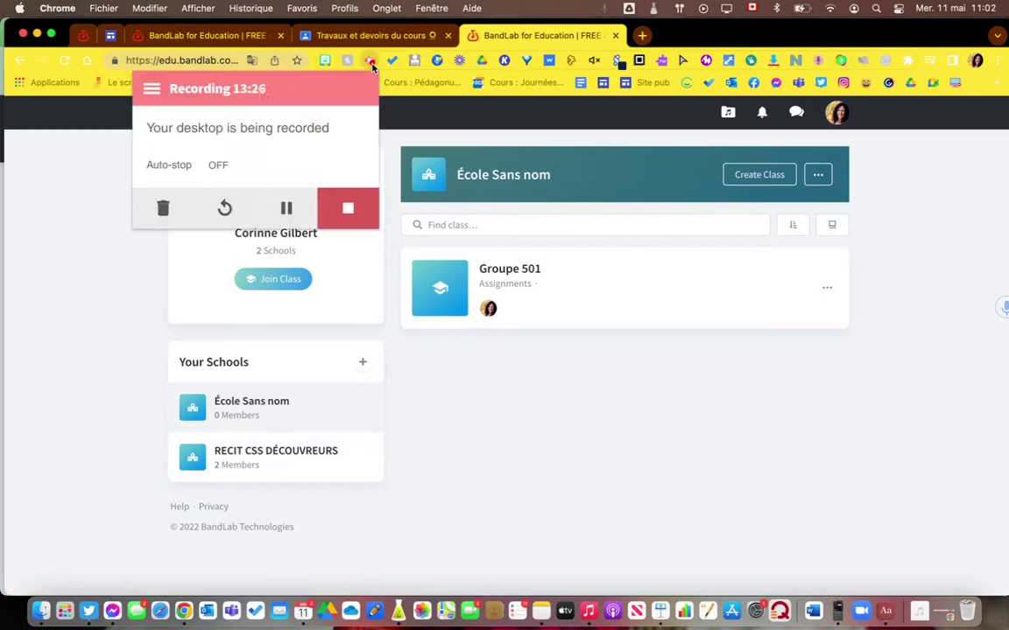